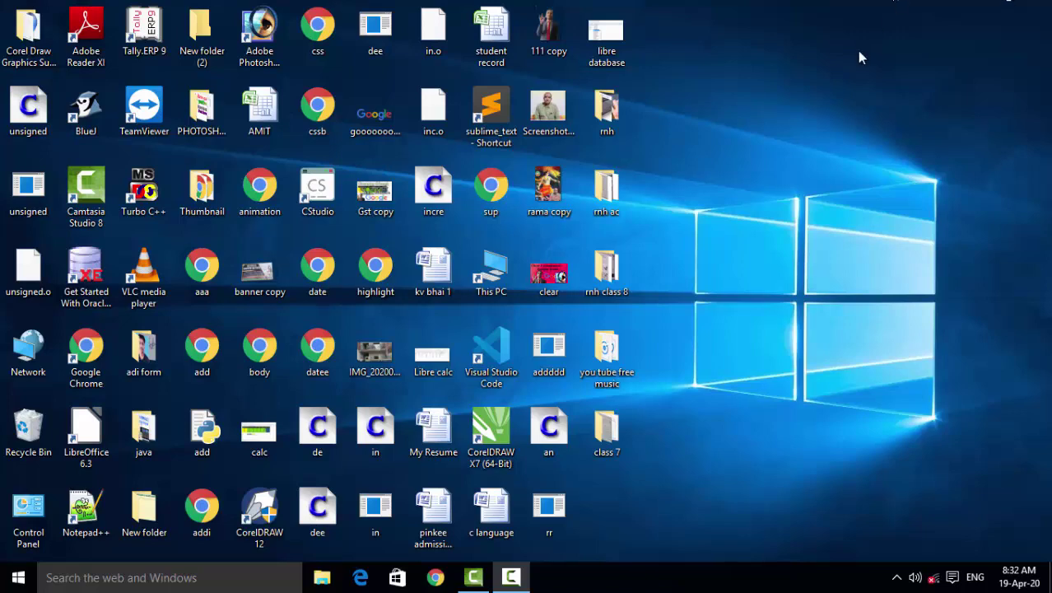
- Refresh the desktop three times, then bring up the Start menu
right_click(814, 107)
left_click(843, 146)
right_click(840, 144)
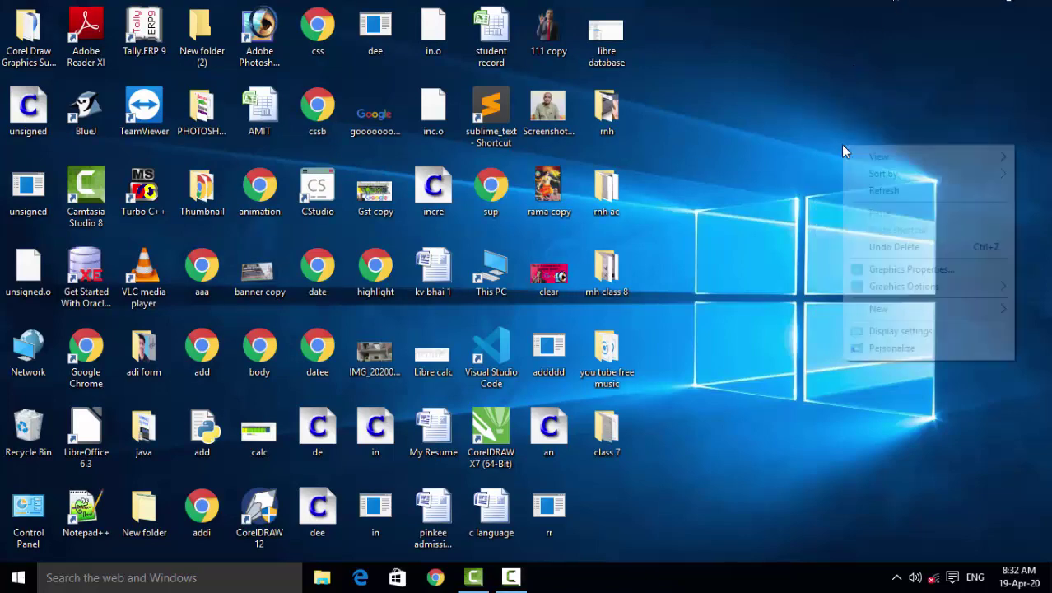
left_click(864, 192)
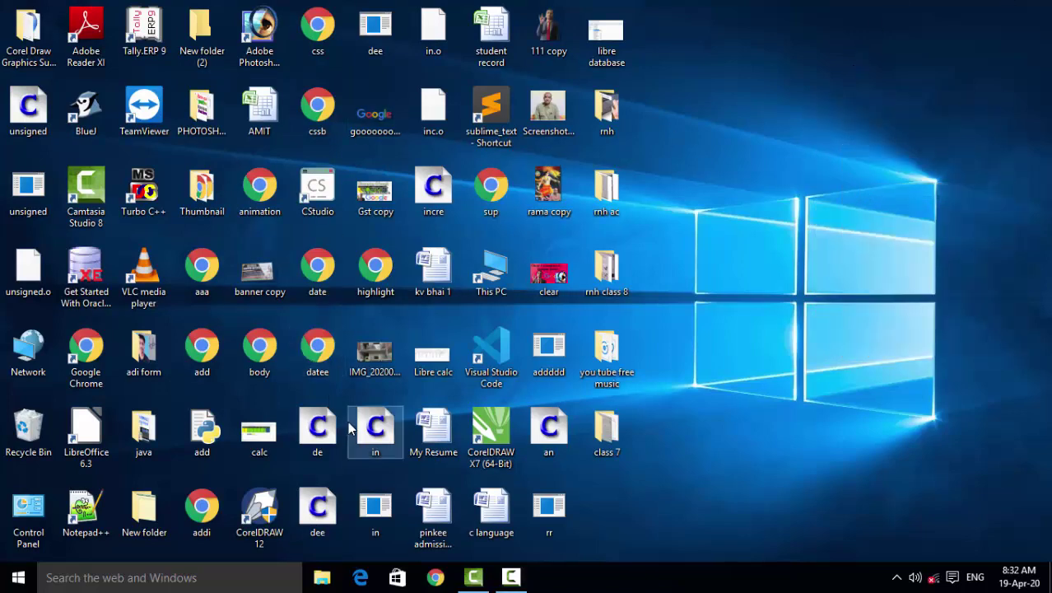
right_click(775, 191)
left_click(813, 231)
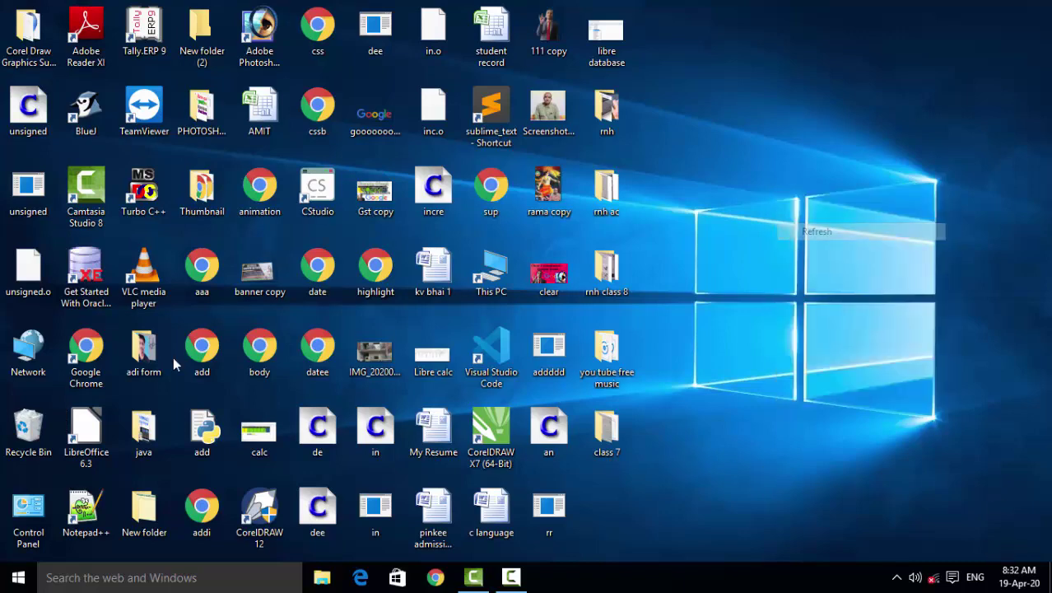
key("super")
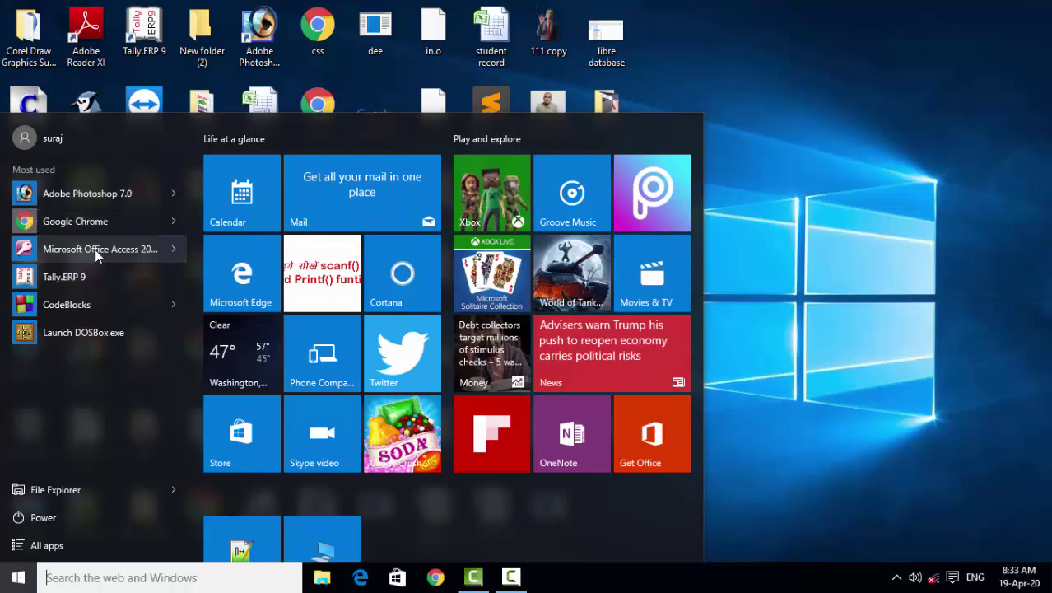
- Launch Microsoft Office Access 2007 and create the blank database Database186
left_click(95, 250)
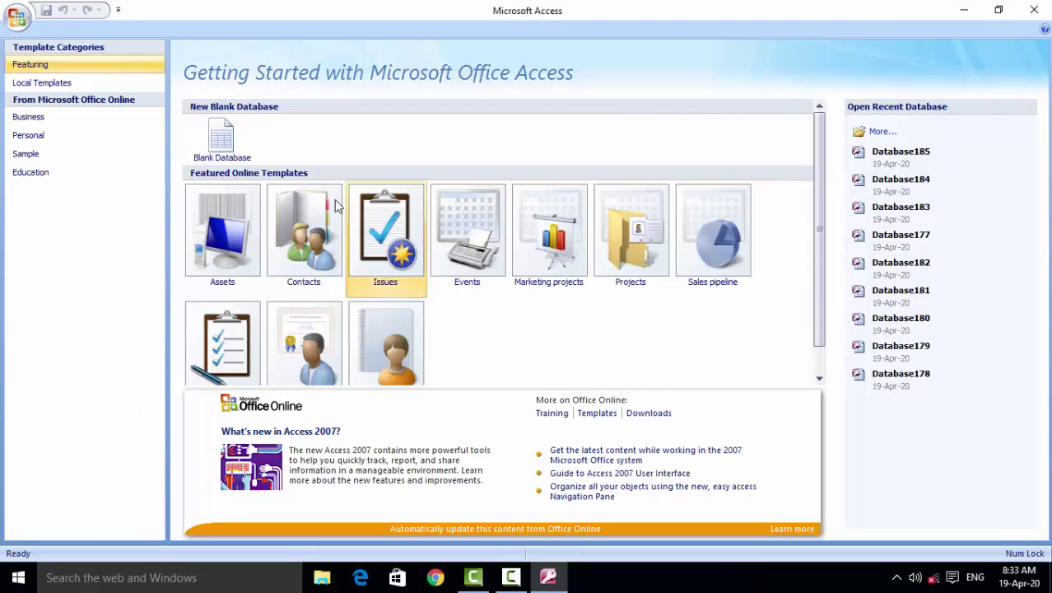
left_click(222, 138)
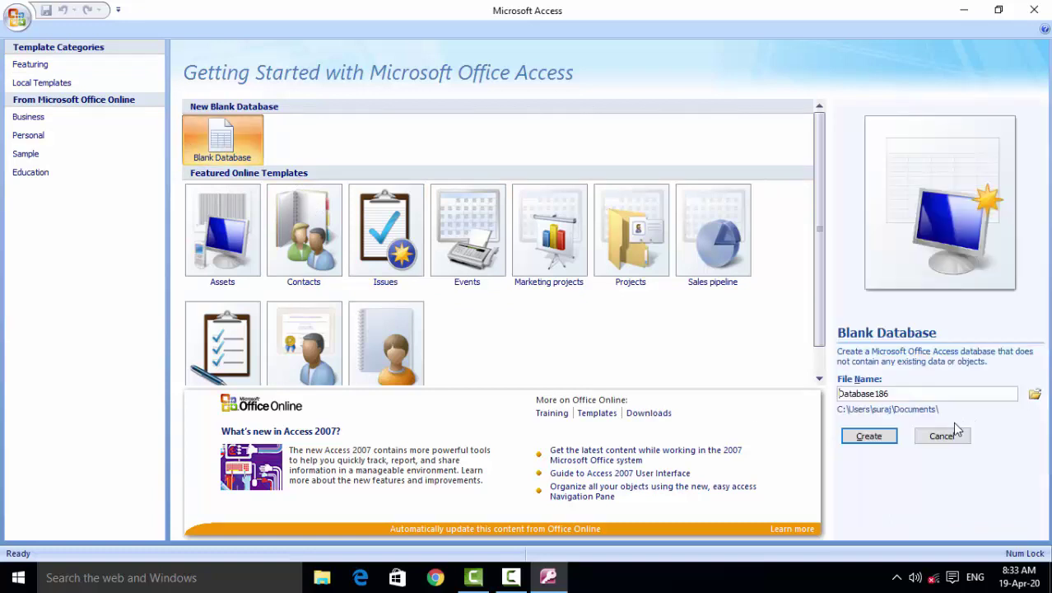
left_click(879, 437)
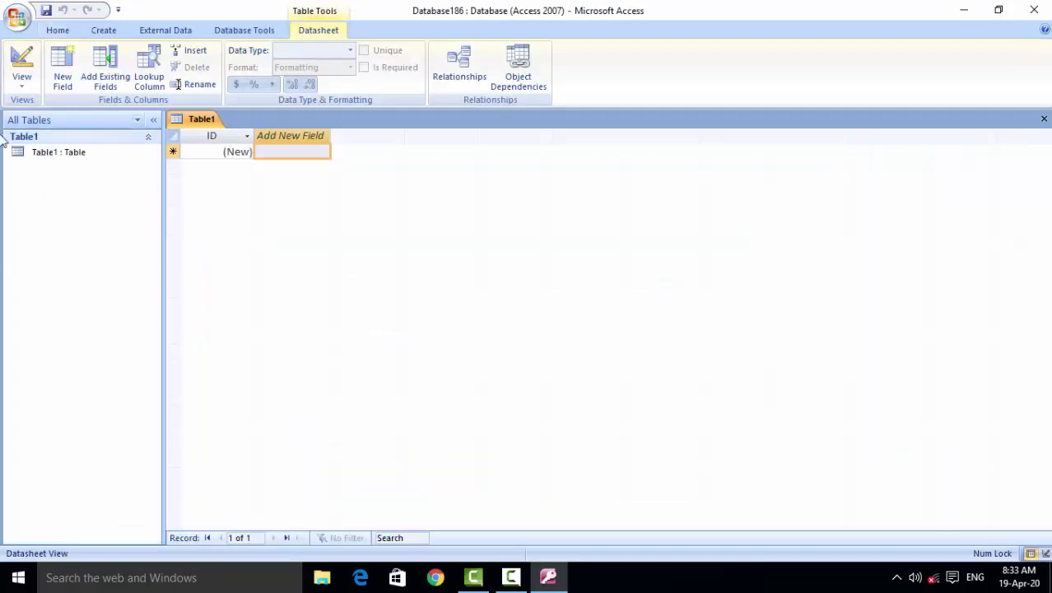
- Save Table1 as School1 in Design View and make Roll number a Number field
left_click(21, 75)
left_click(50, 151)
type("School1")
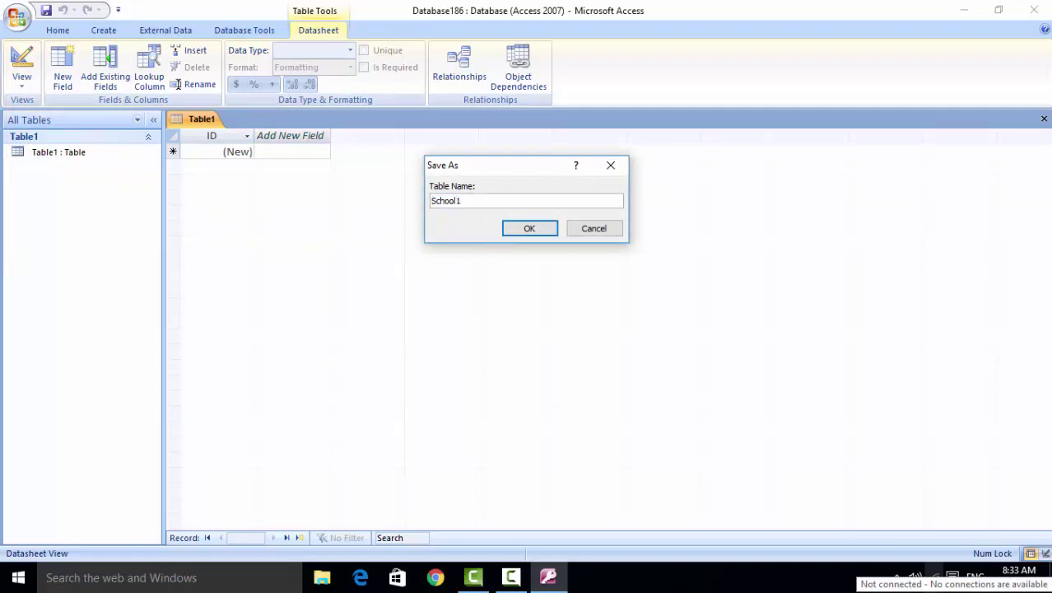
key("Return")
type("Roll numb")
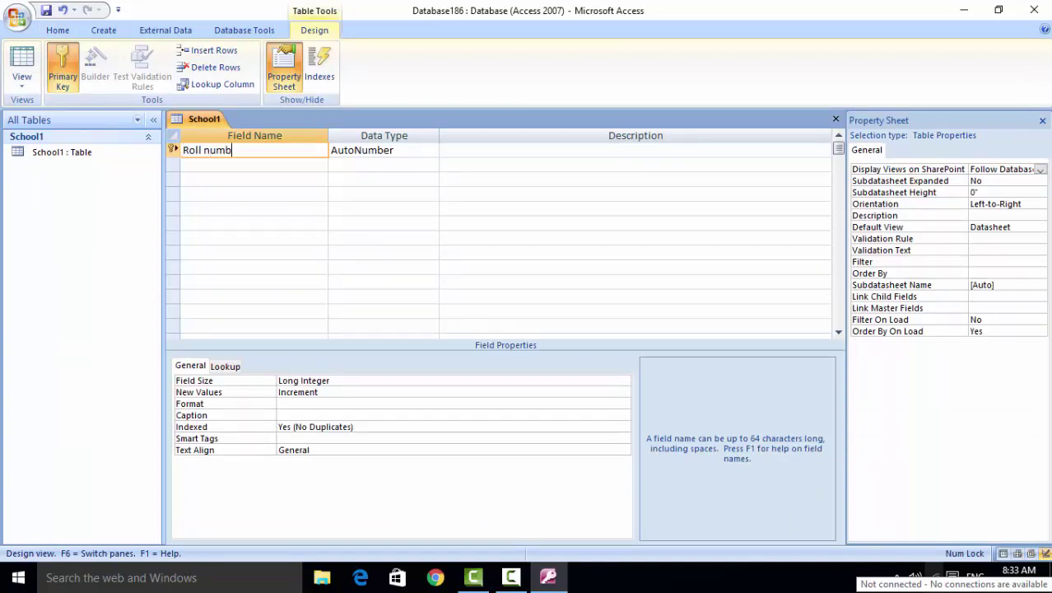
type("er")
key("Tab")
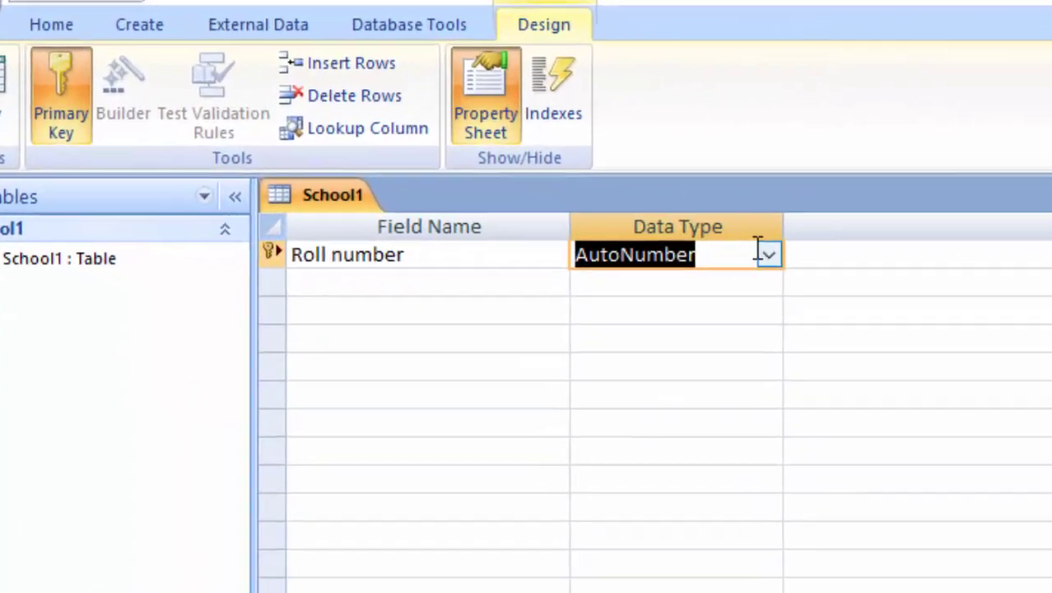
left_click(725, 253)
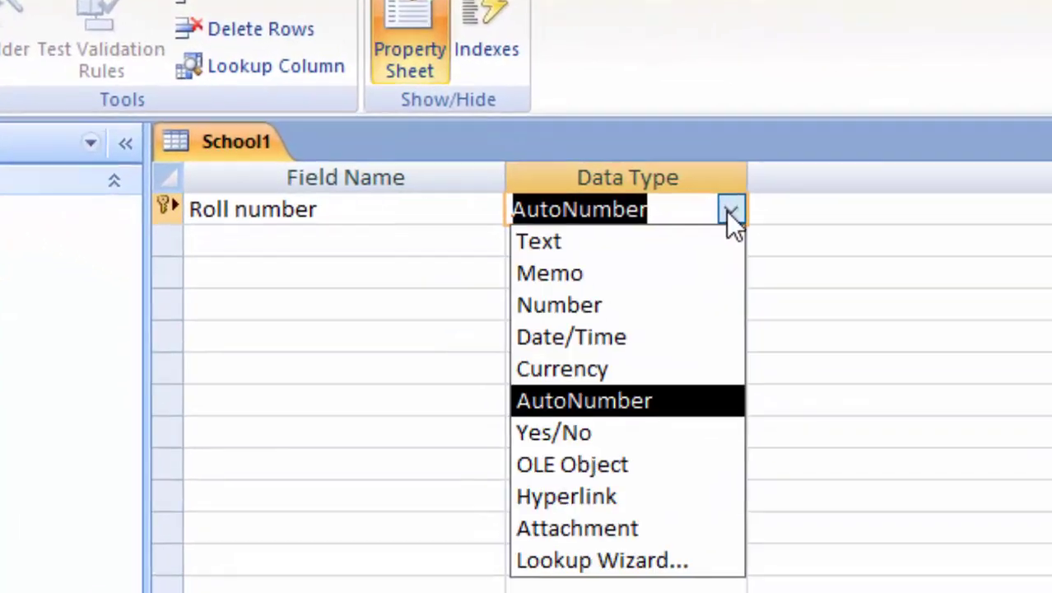
left_click(645, 288)
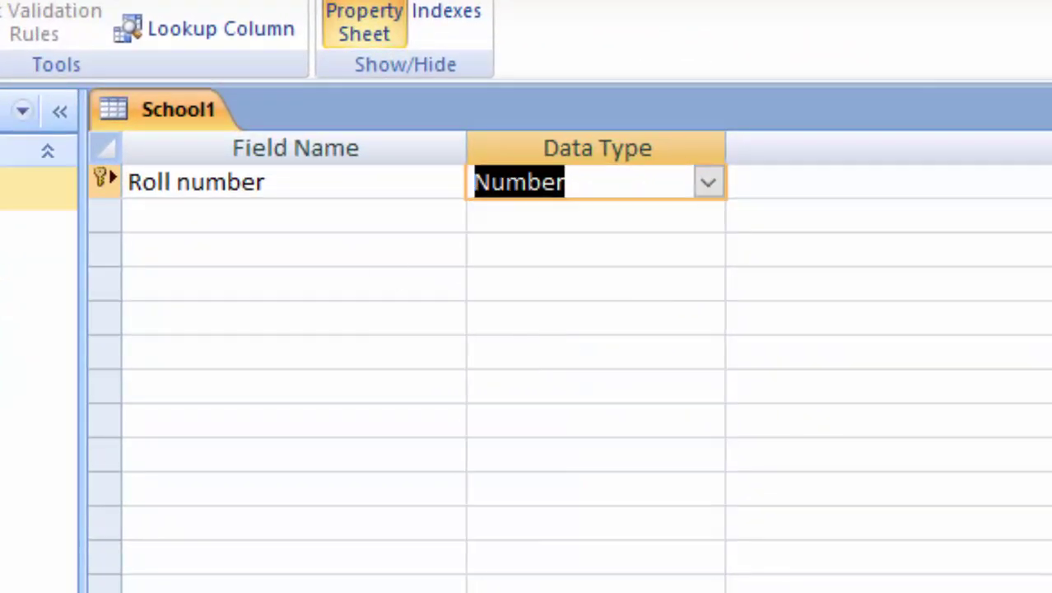
- Add Student Name and City Text fields, save, and view the datasheet with Student Name widened
left_click(205, 218)
type("St")
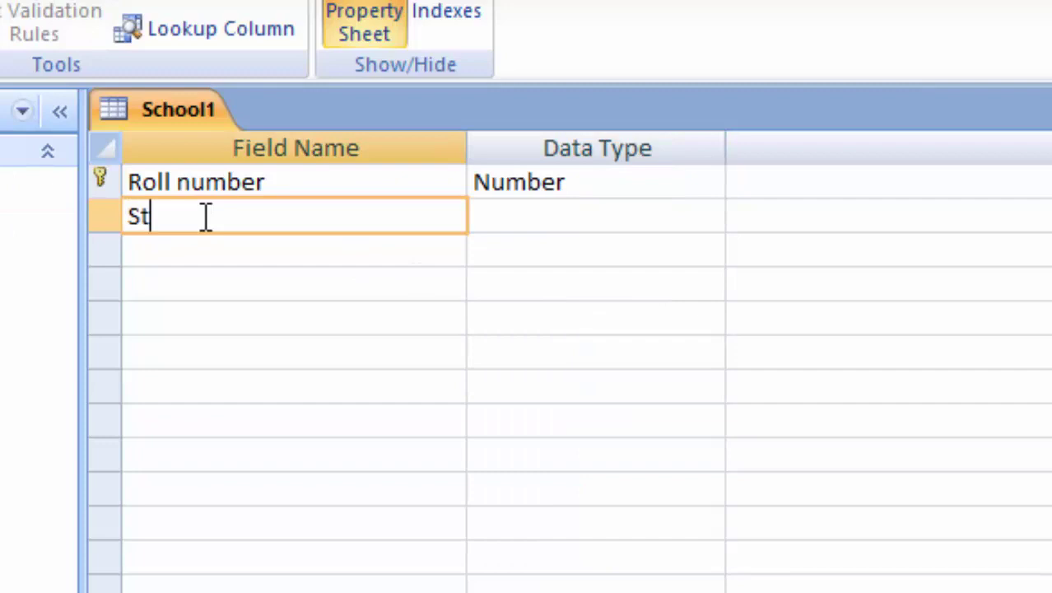
type("udent")
type(" Name")
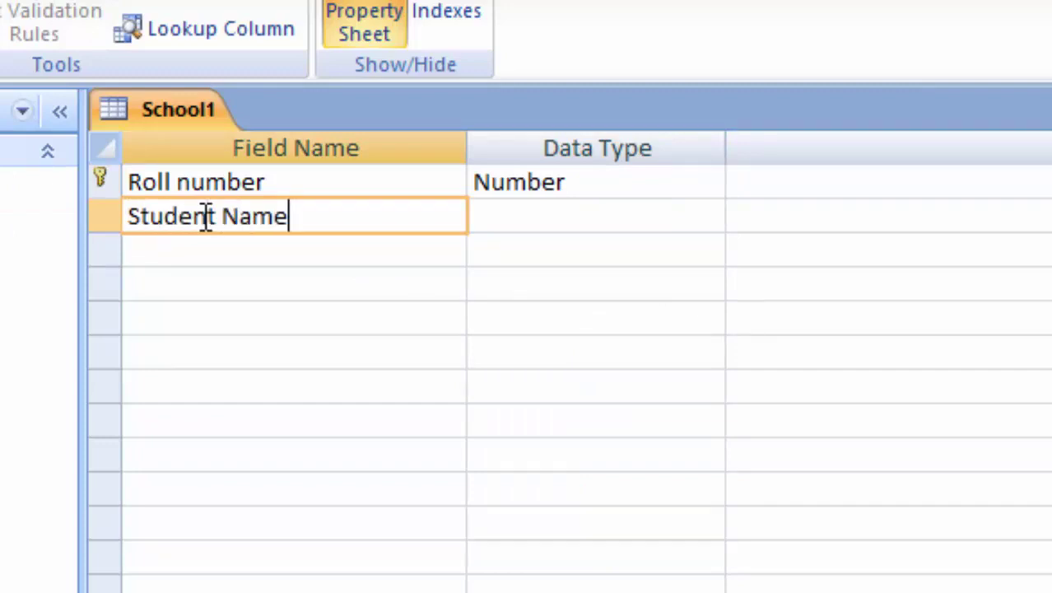
key("Tab")
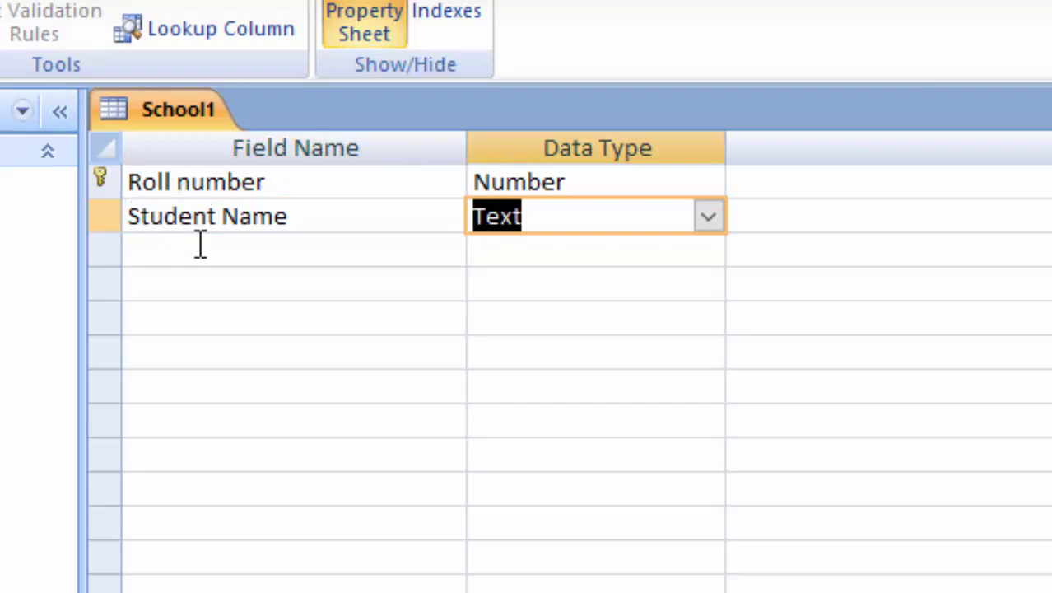
left_click(200, 245)
type("Ci")
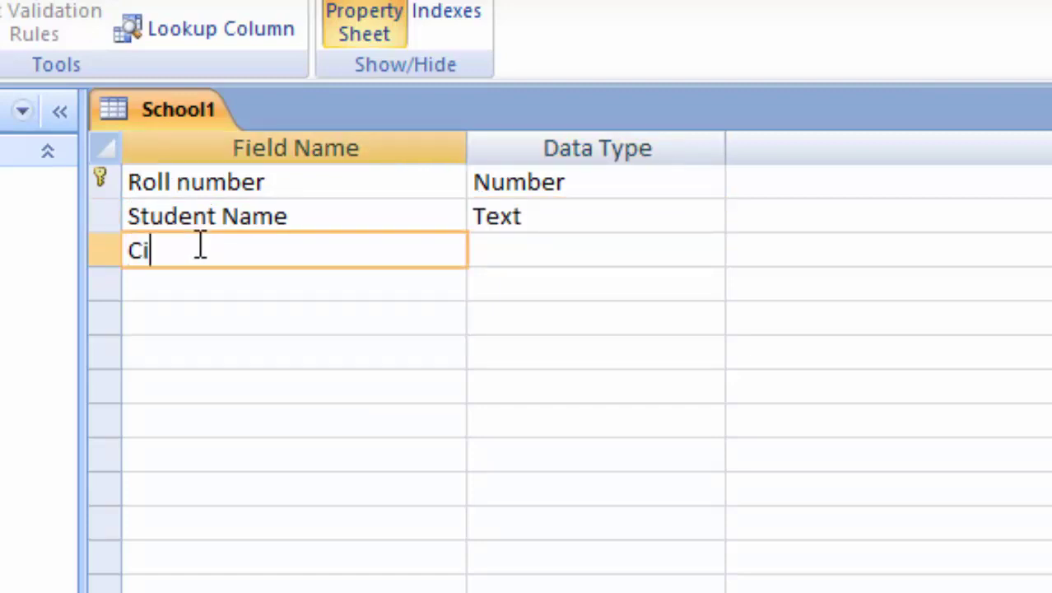
type("ty")
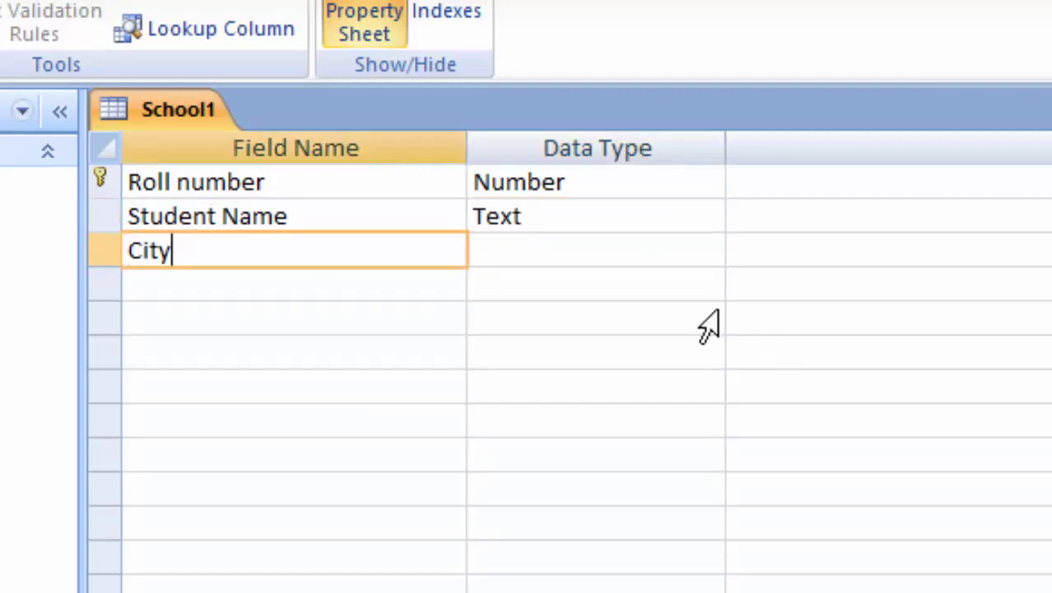
left_click(657, 240)
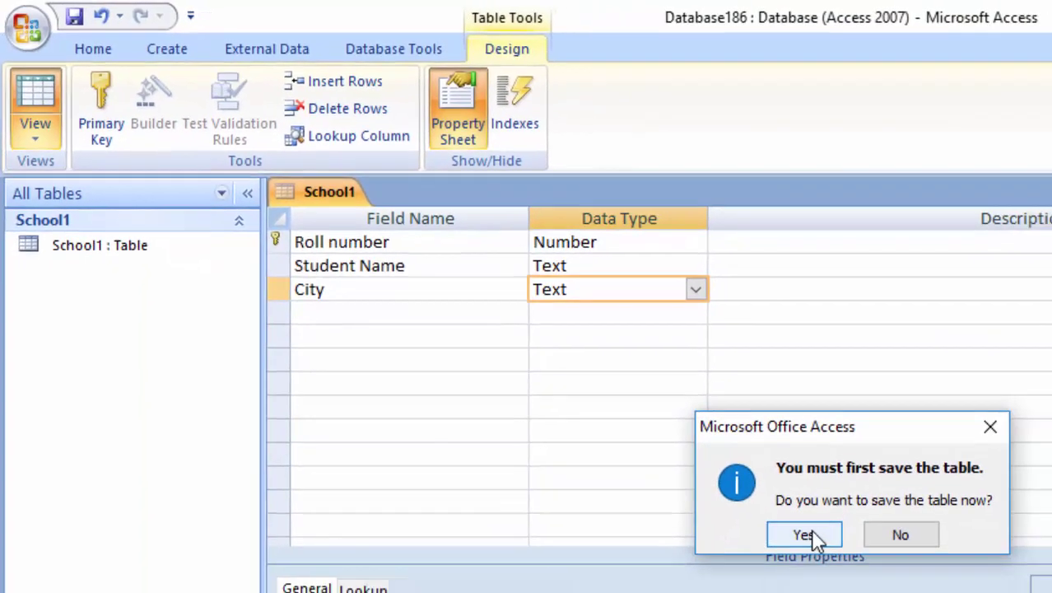
left_click(746, 535)
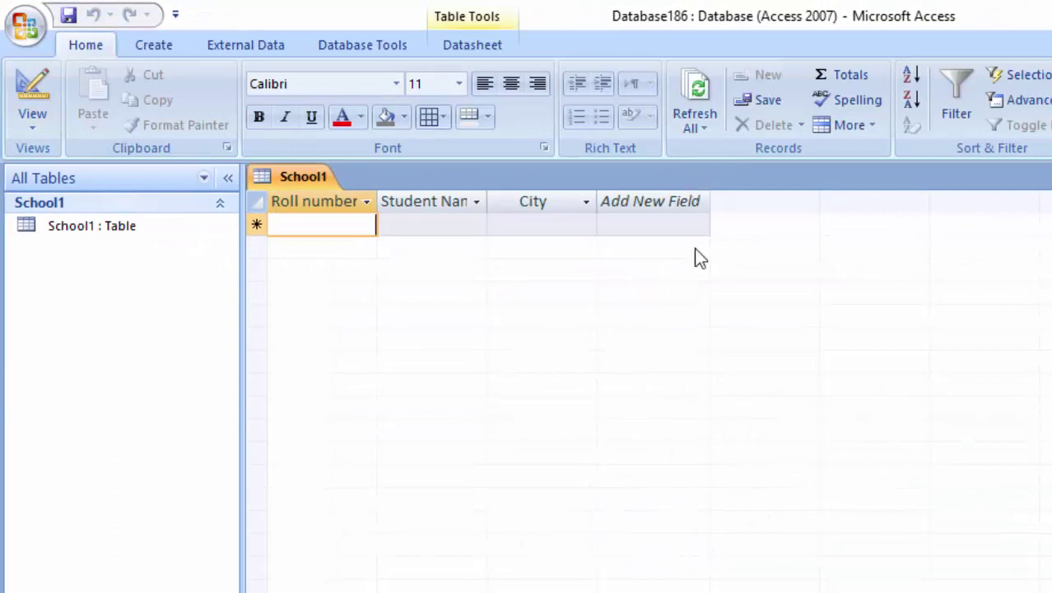
double_click(487, 198)
left_click(140, 43)
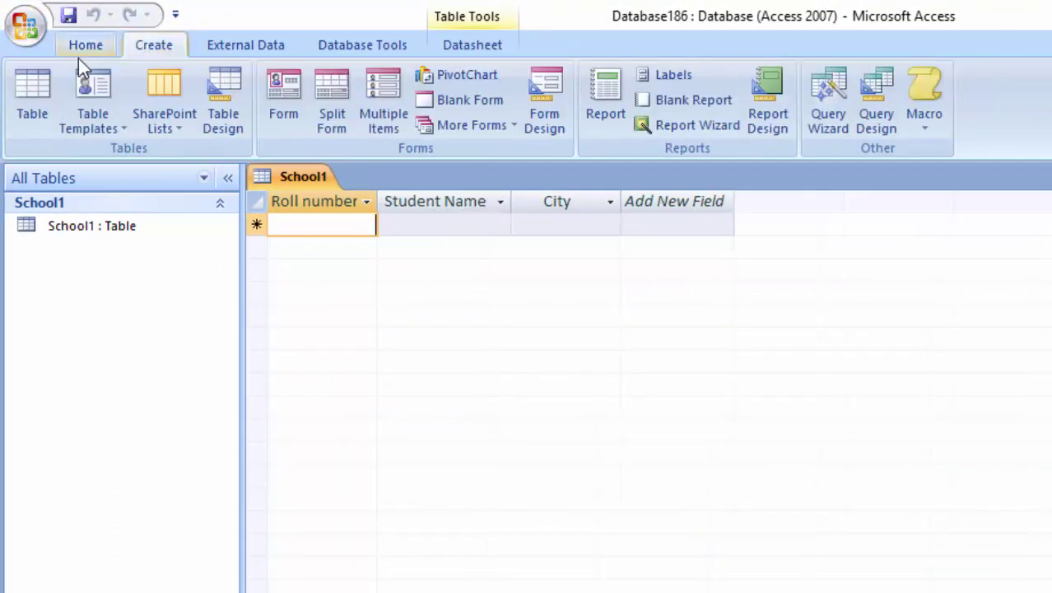
- Create a new table and save it as school2 in Design View
left_click(34, 91)
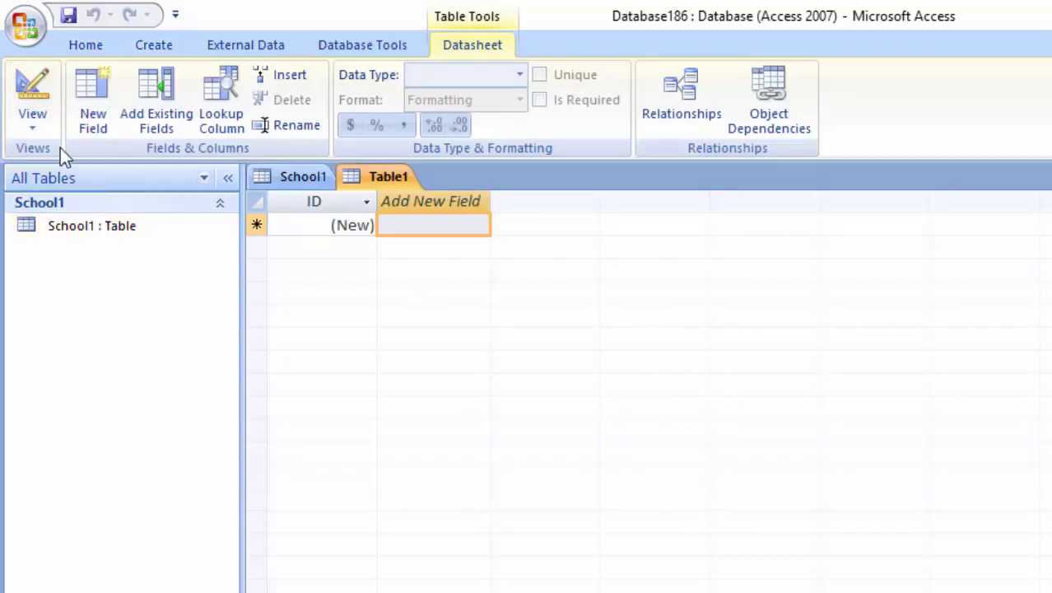
left_click(31, 120)
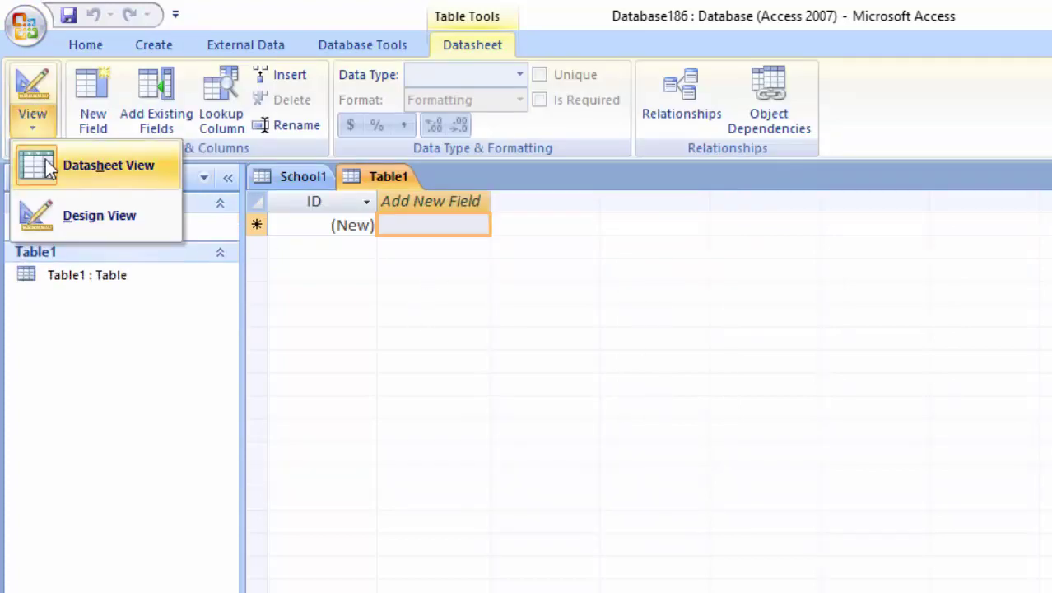
left_click(67, 198)
key("BackSpace")
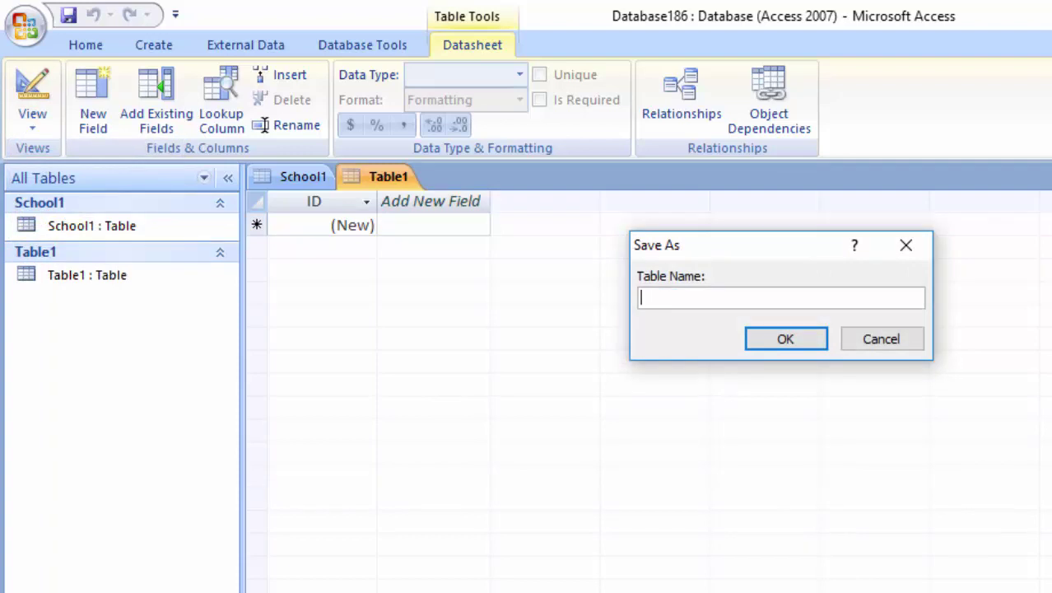
type("sch")
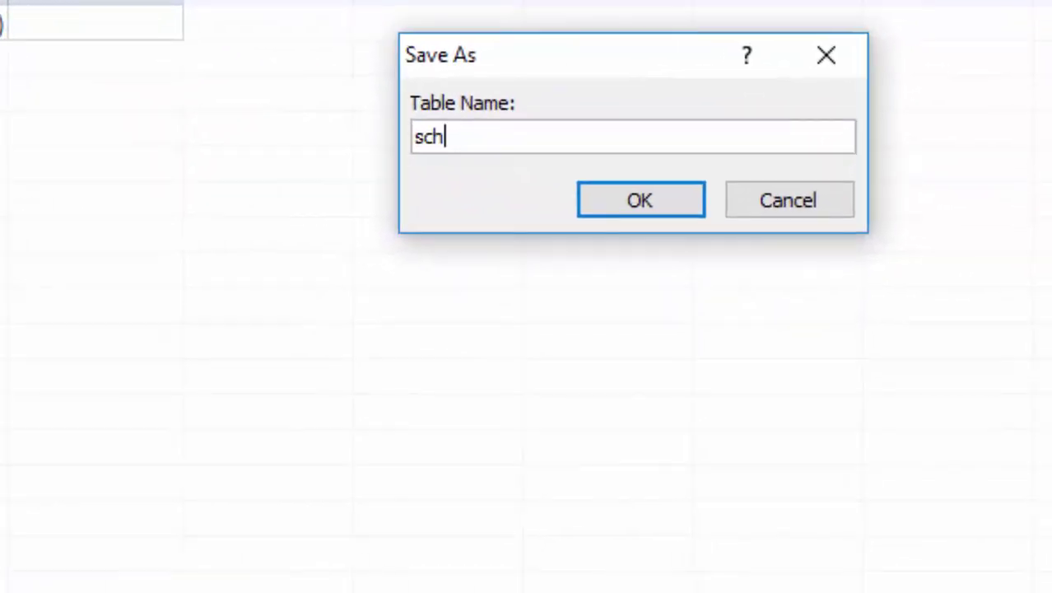
type("ool2")
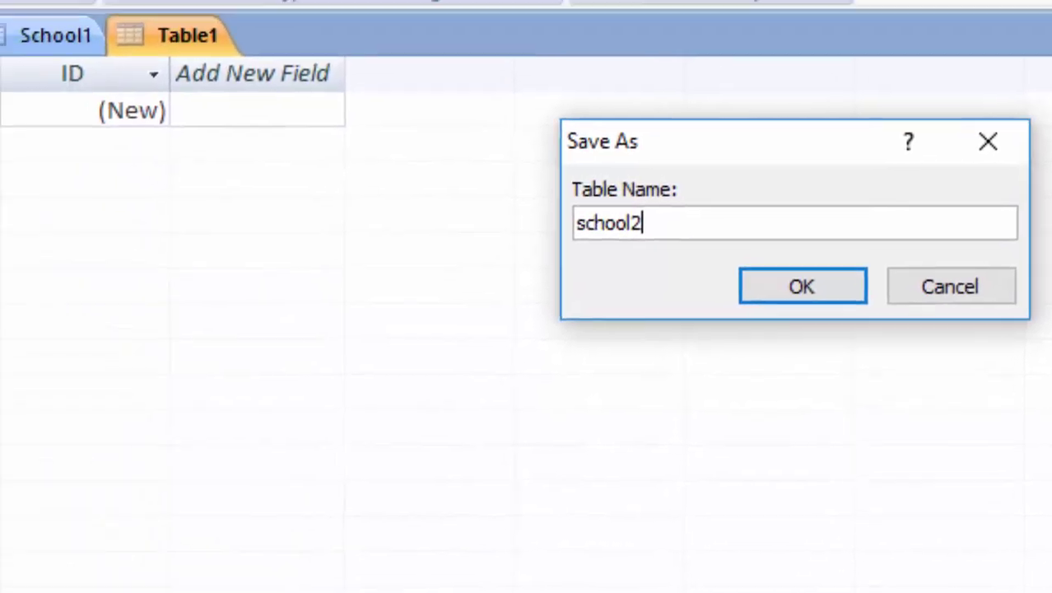
key("Return")
- Define Registration number as the Text key field and Roll number as a Number field
key("BackSpace")
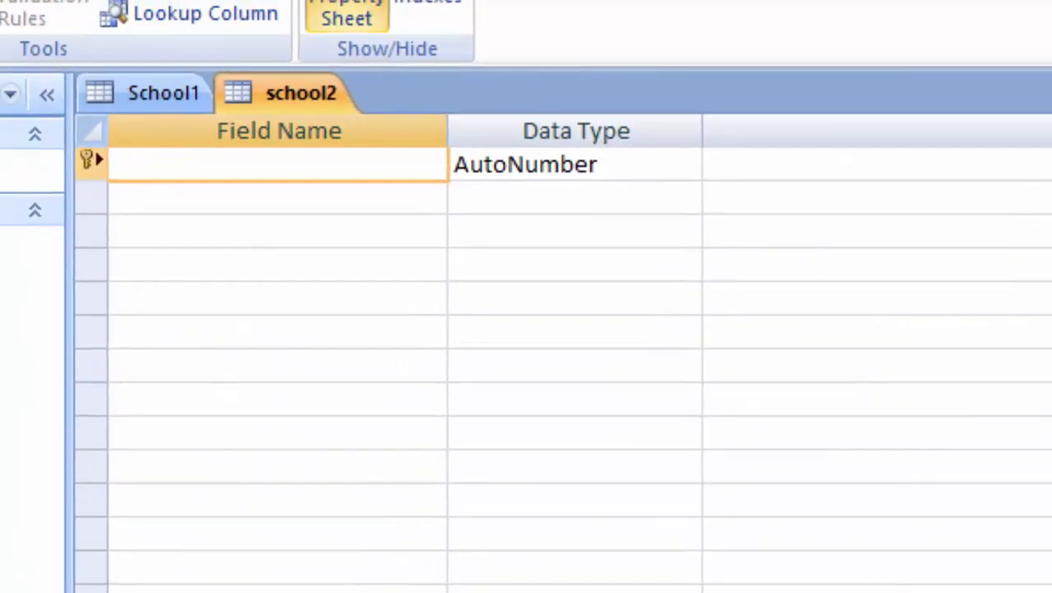
type("Registr")
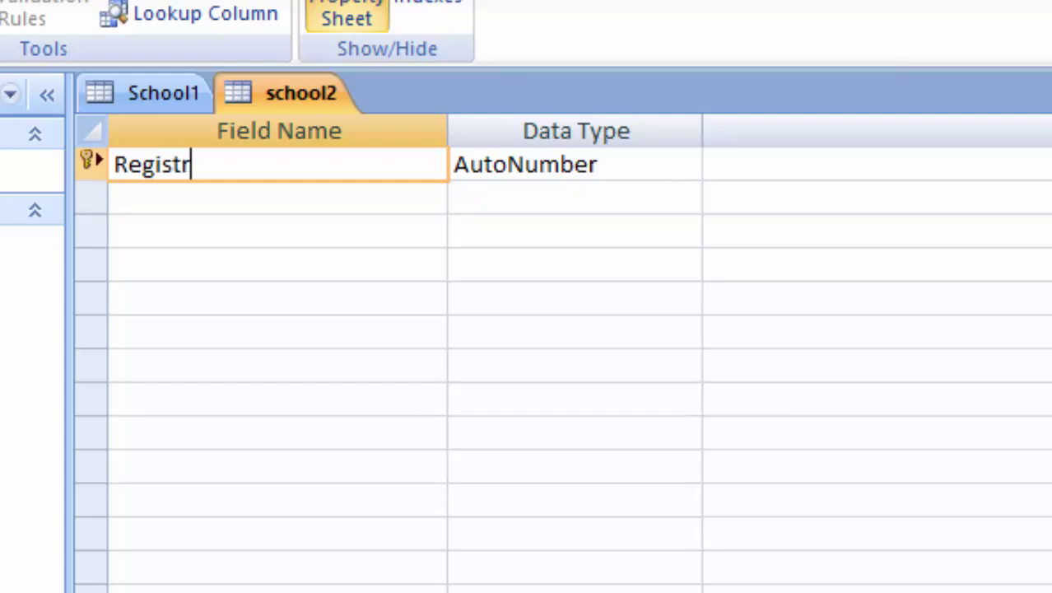
type("ation")
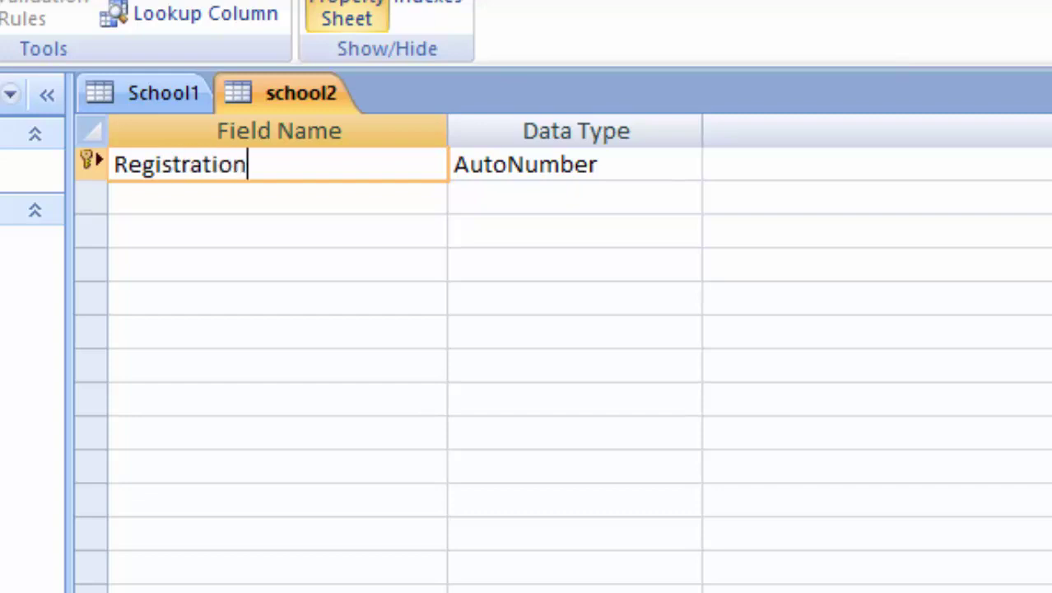
type(" n")
type("umber")
key("Tab")
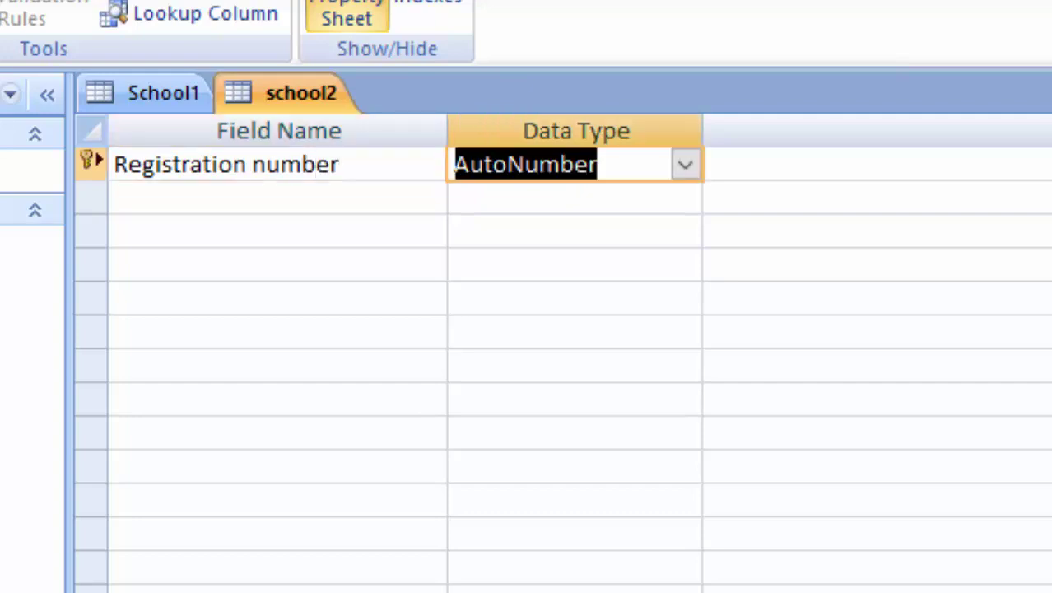
left_click(686, 172)
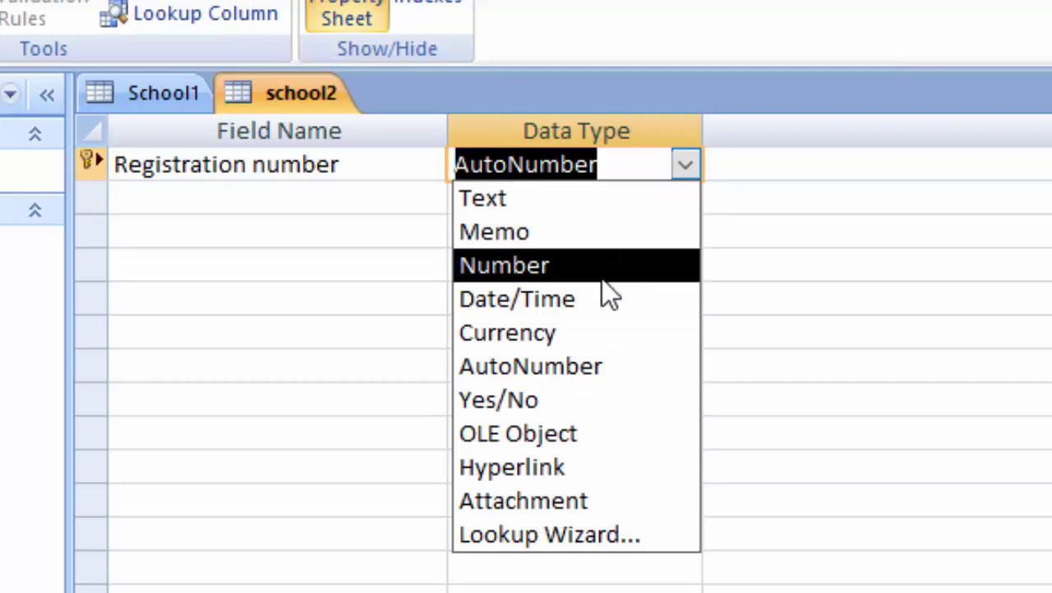
left_click(575, 200)
left_click(234, 203)
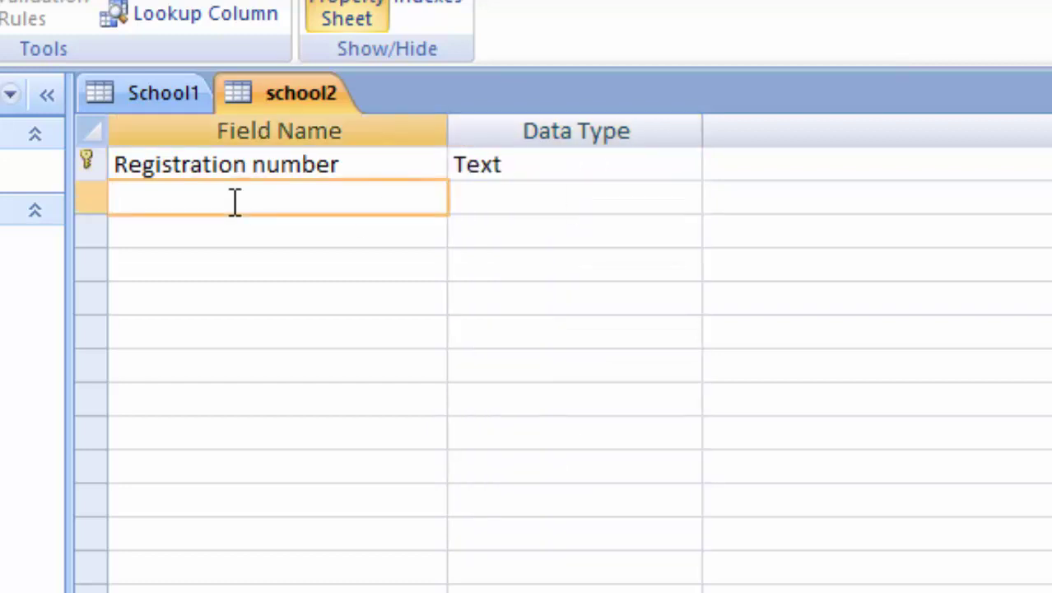
type("R")
type("oll numb")
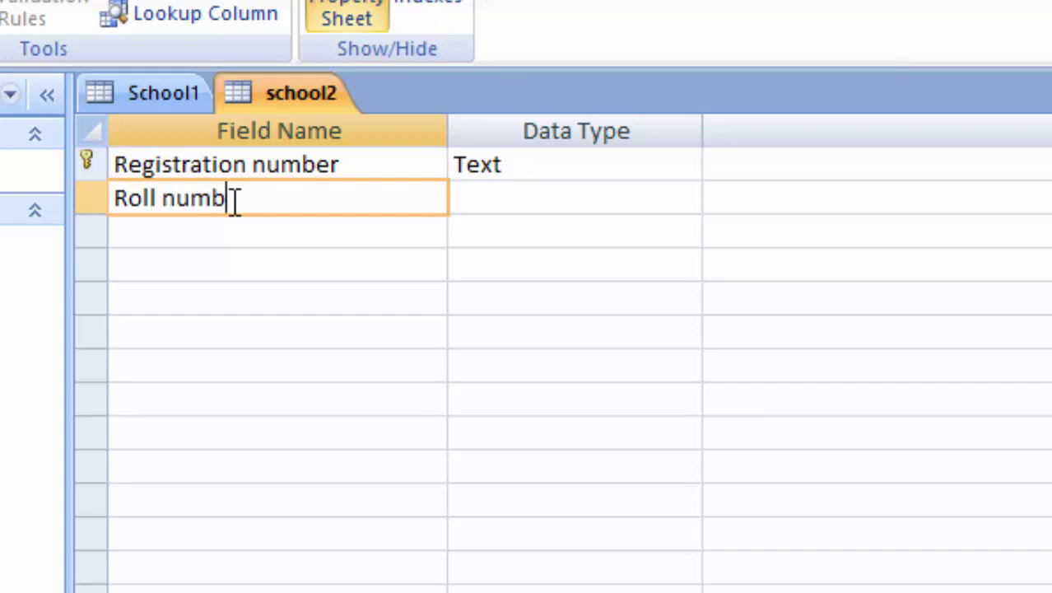
type("er")
key("Tab")
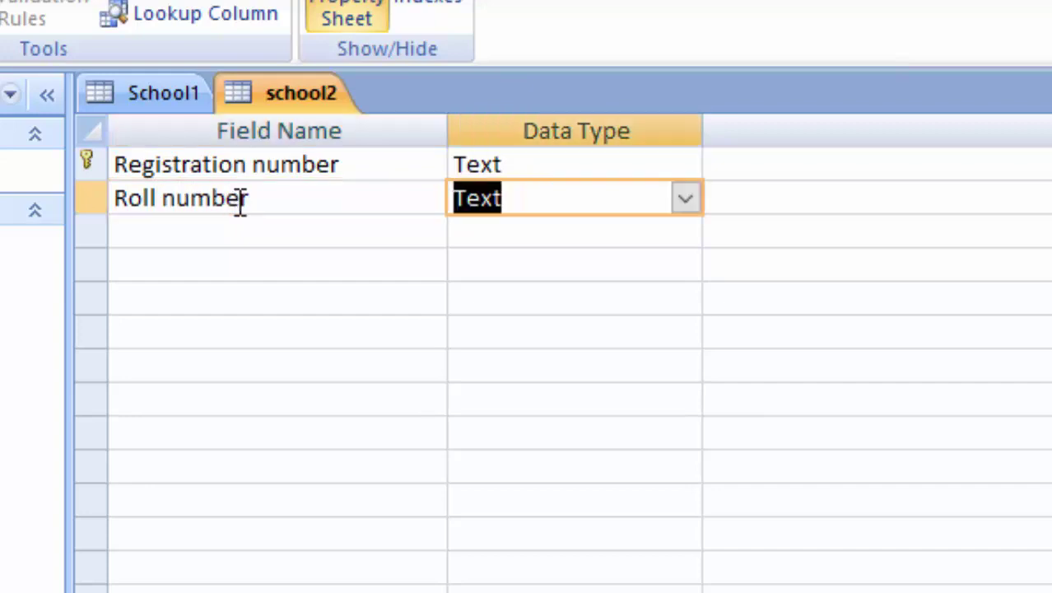
left_click(683, 197)
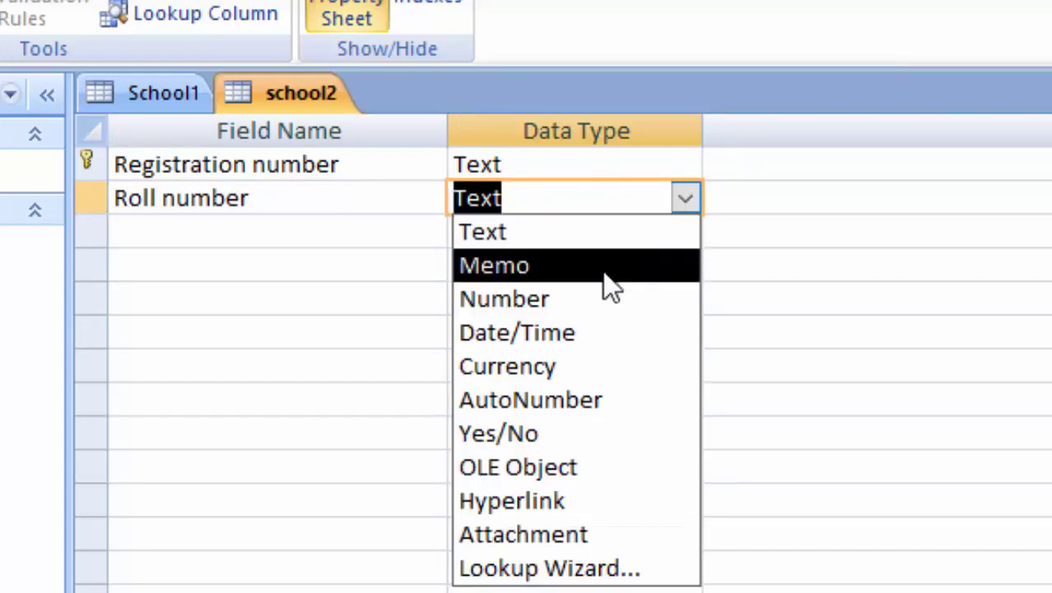
left_click(587, 301)
- Add a State Text field, then save school2 and show its datasheet
left_click(208, 230)
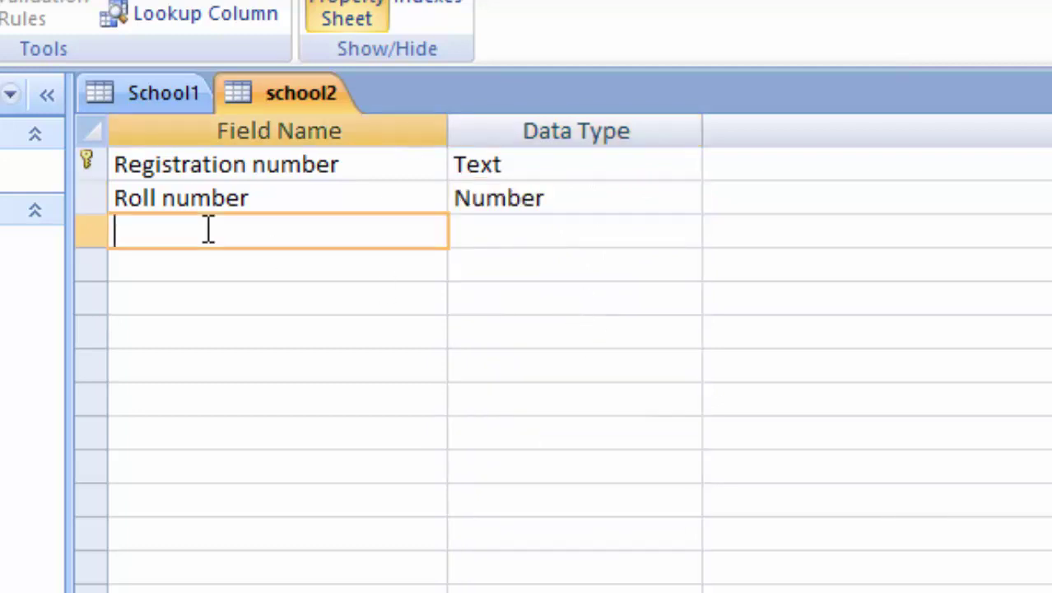
type("St")
type("ate")
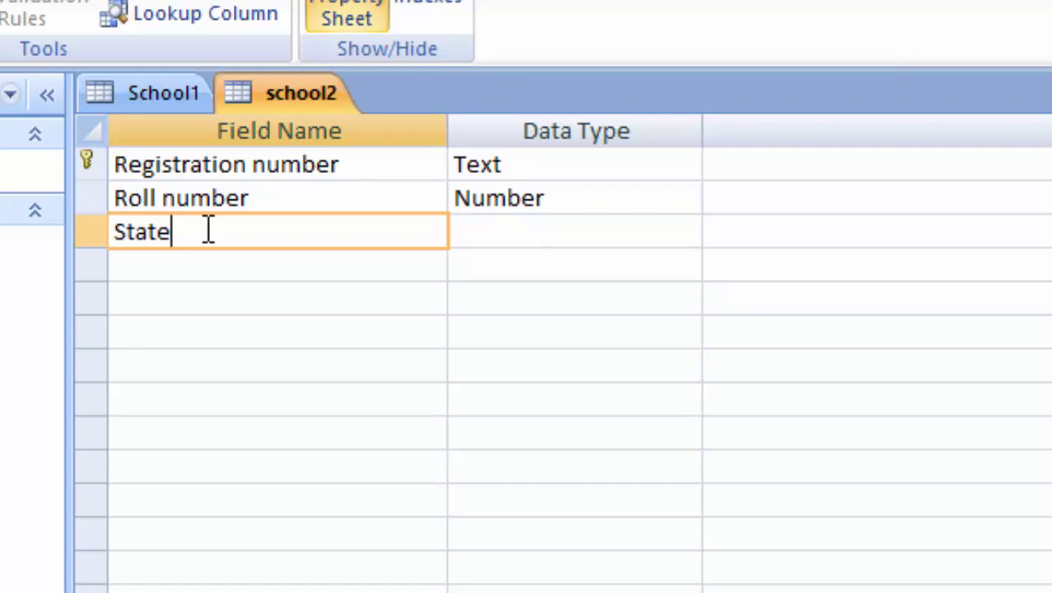
left_click(543, 229)
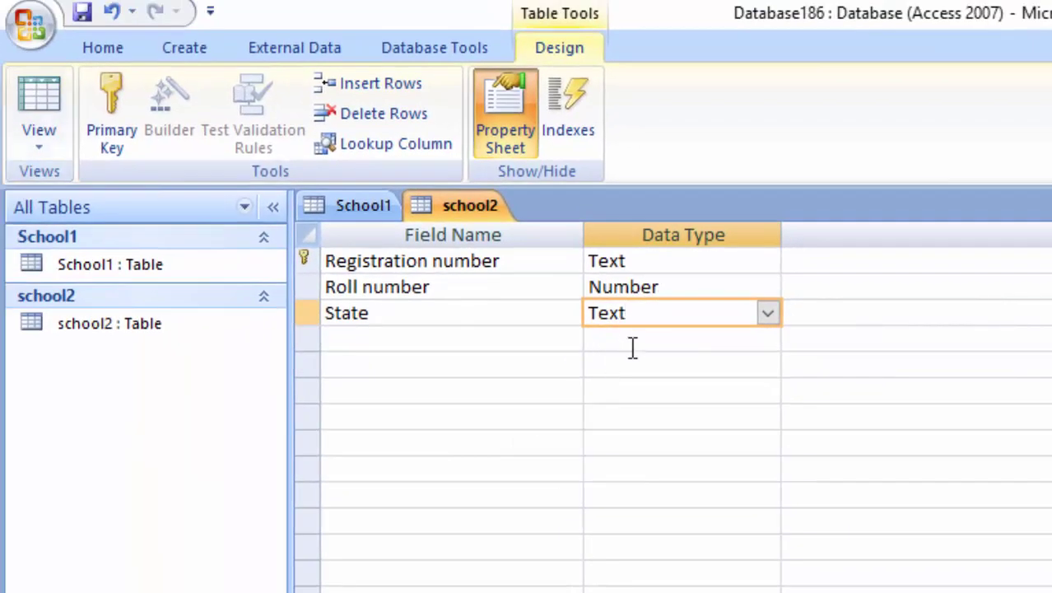
left_click(37, 98)
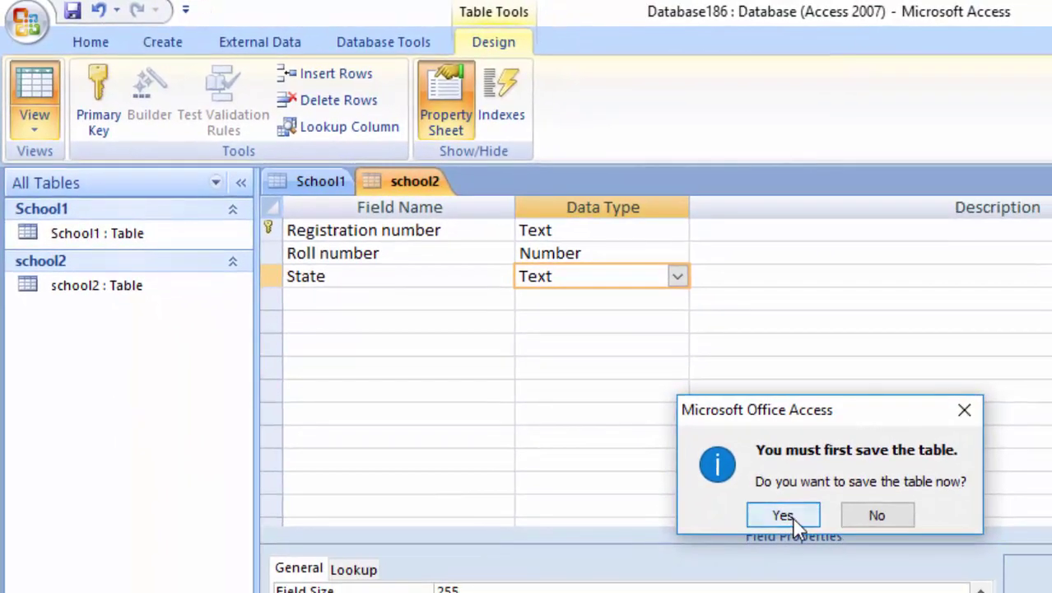
left_click(831, 547)
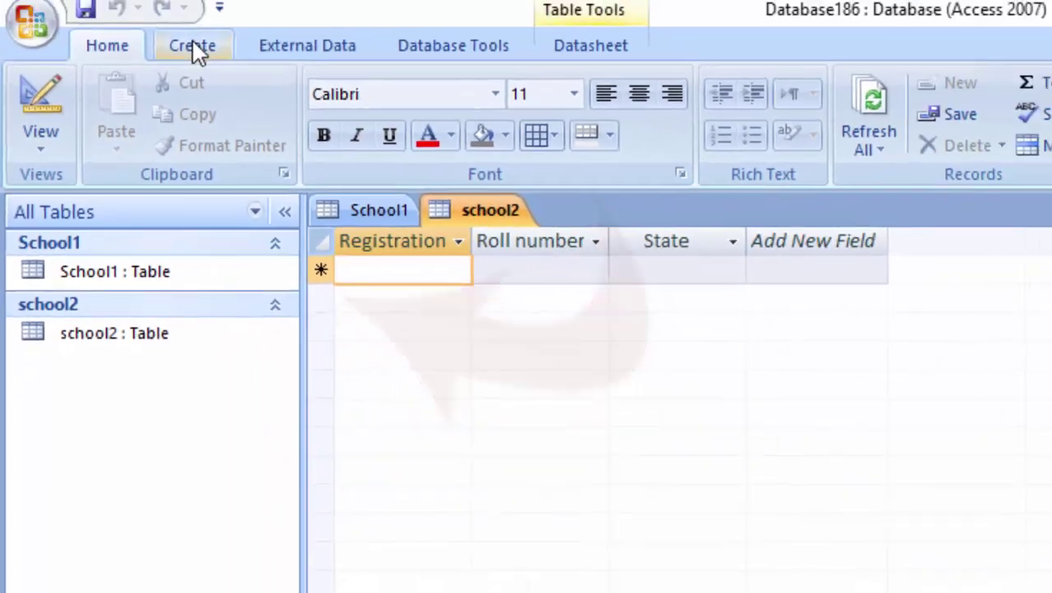
left_click(194, 46)
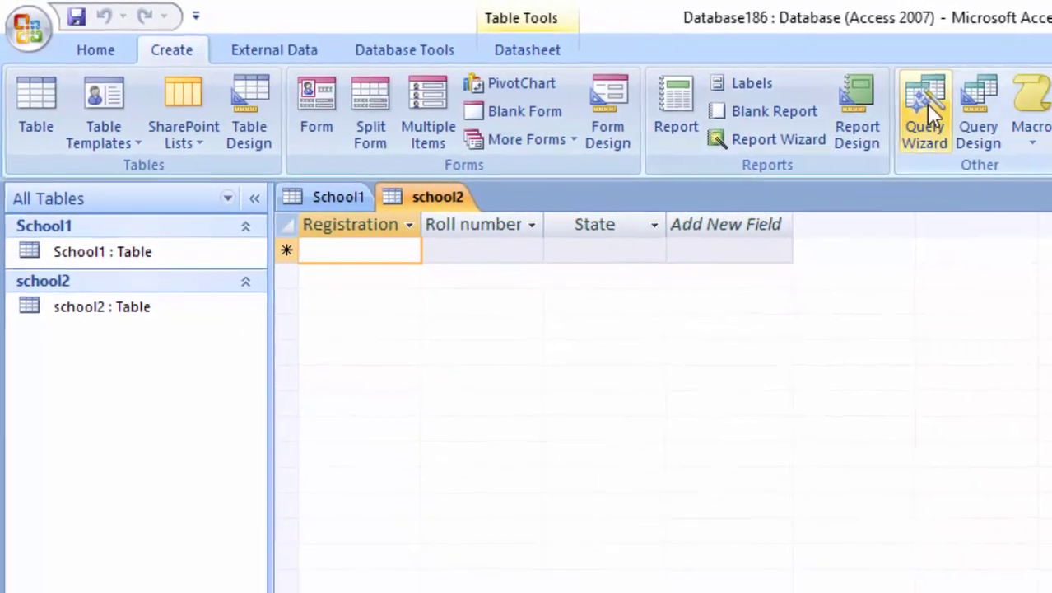
- Start the Simple Query Wizard and add all School1 fields
left_click(924, 107)
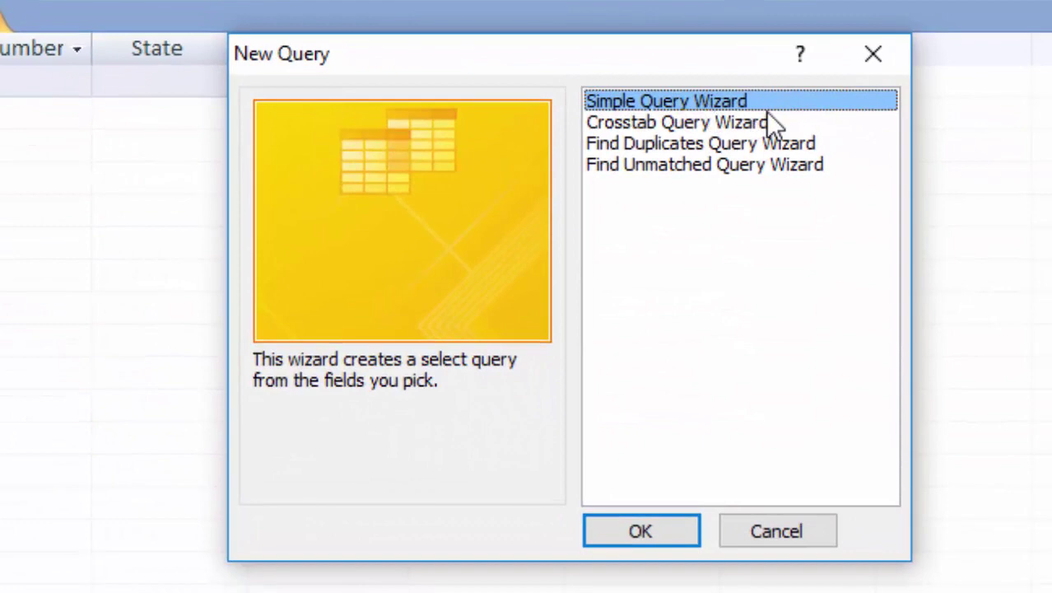
left_click(651, 521)
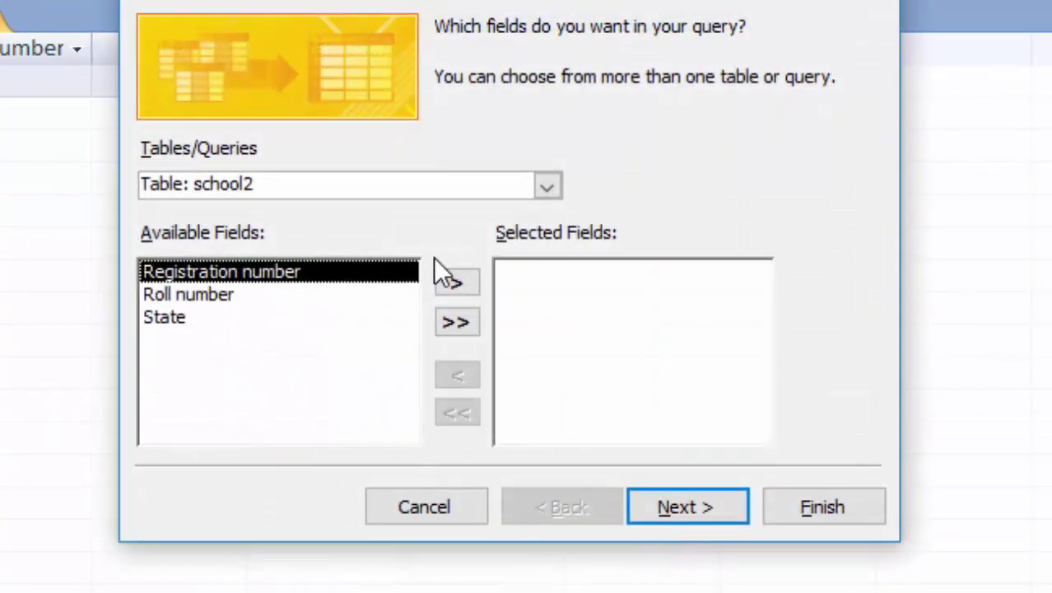
left_click(550, 183)
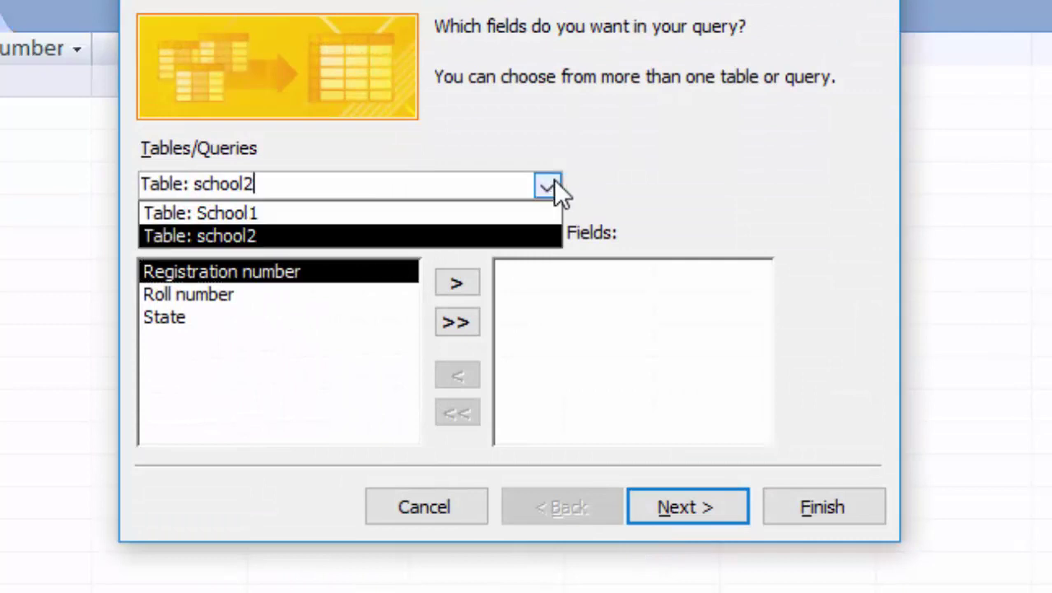
left_click(257, 216)
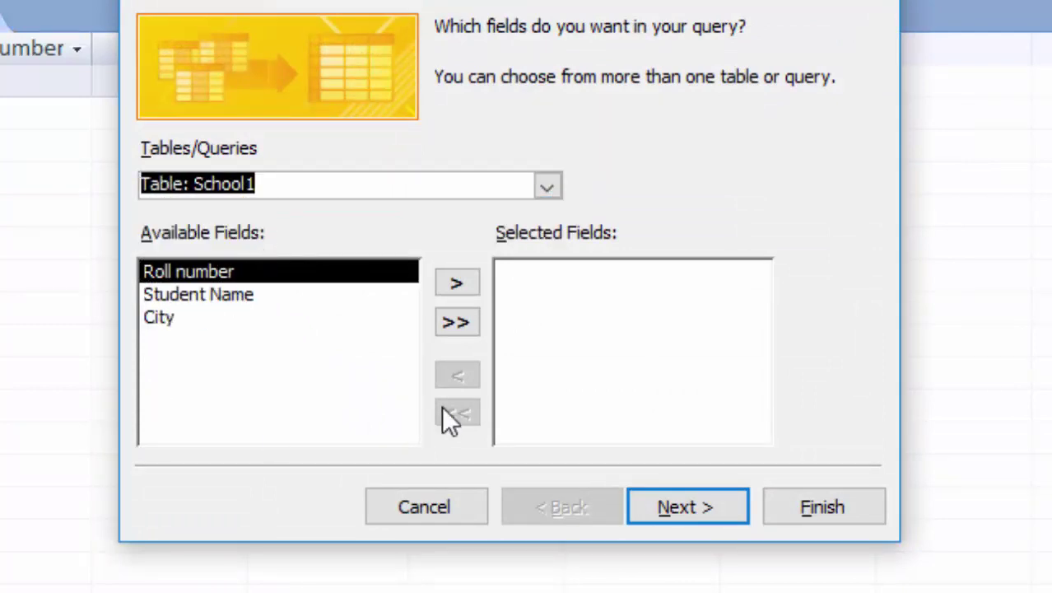
left_click(456, 322)
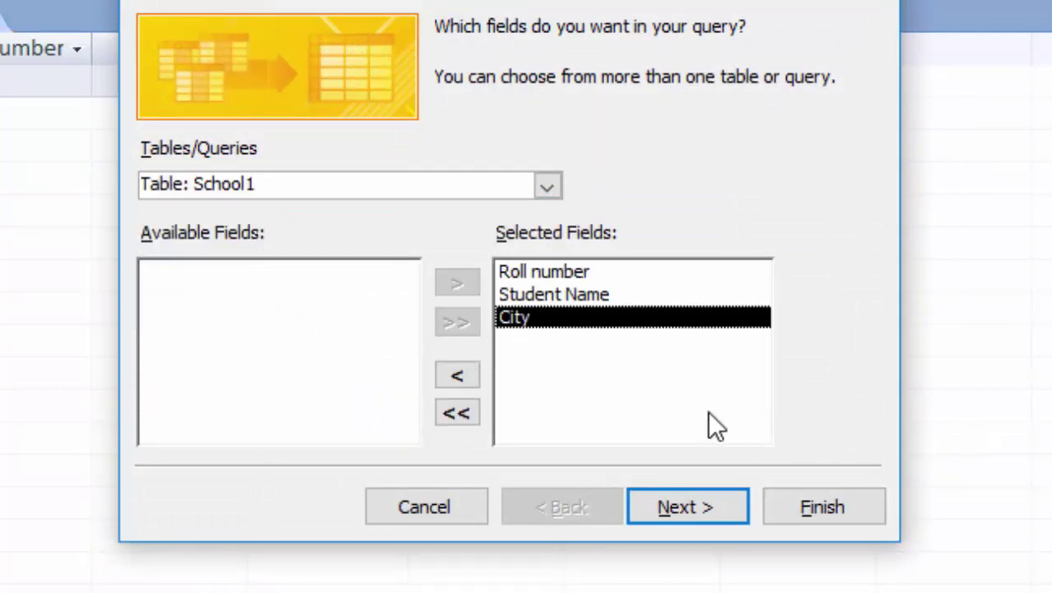
- Add school2's Registration number and State fields, then continue the wizard
left_click(547, 187)
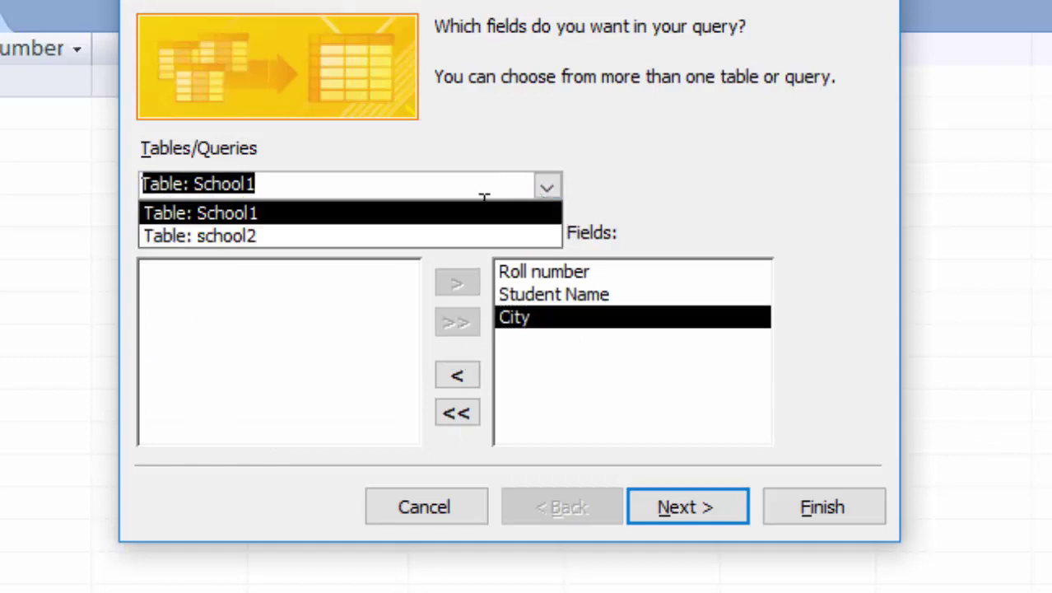
left_click(353, 237)
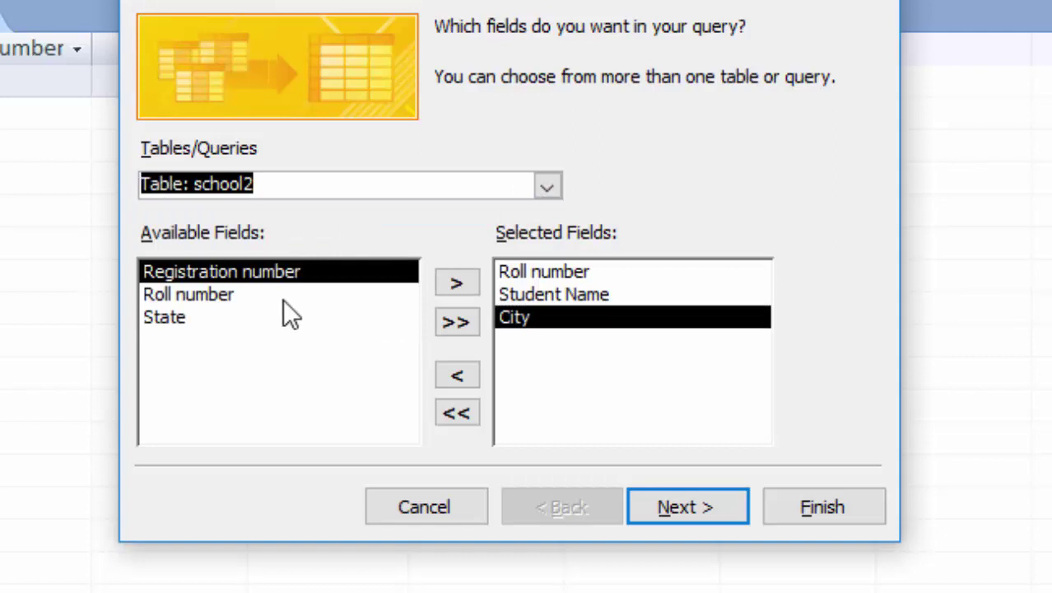
left_click(453, 284)
left_click(187, 296)
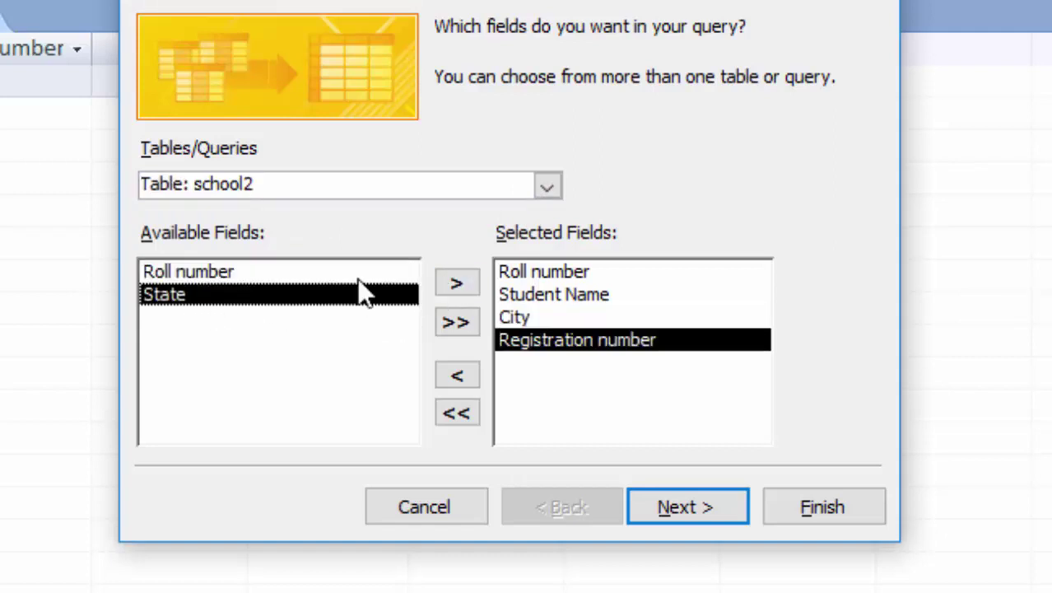
left_click(454, 294)
left_click(702, 504)
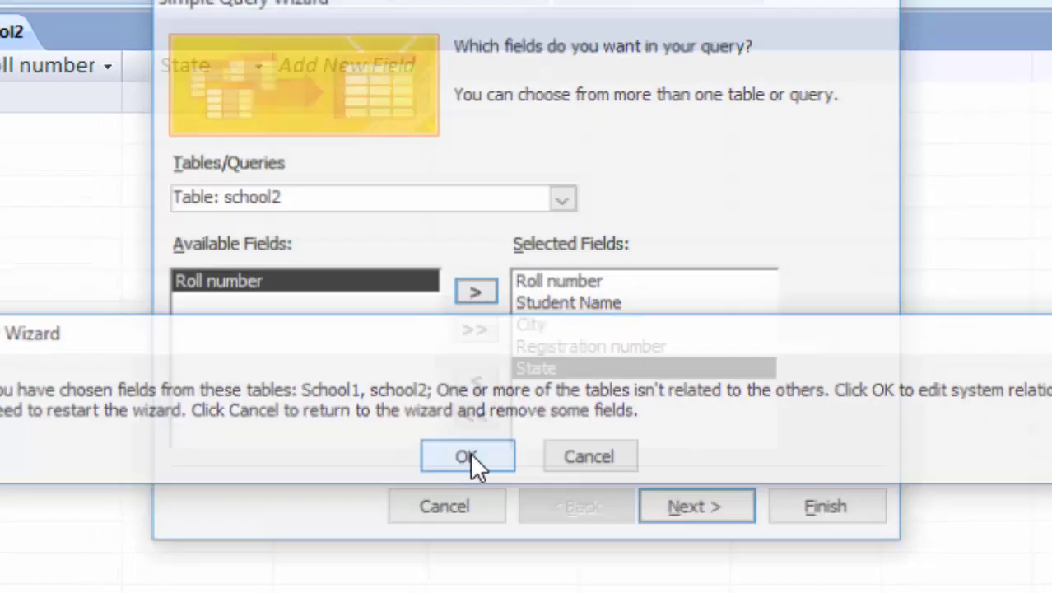
- Add the School1 and school2 tables to the Relationships window
left_click(444, 461)
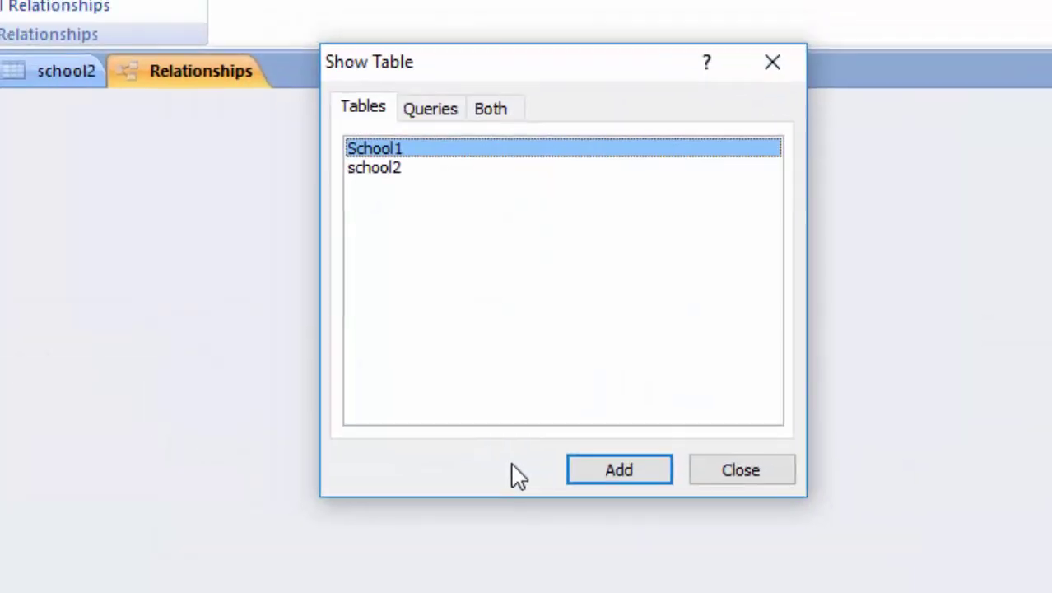
left_click(632, 477)
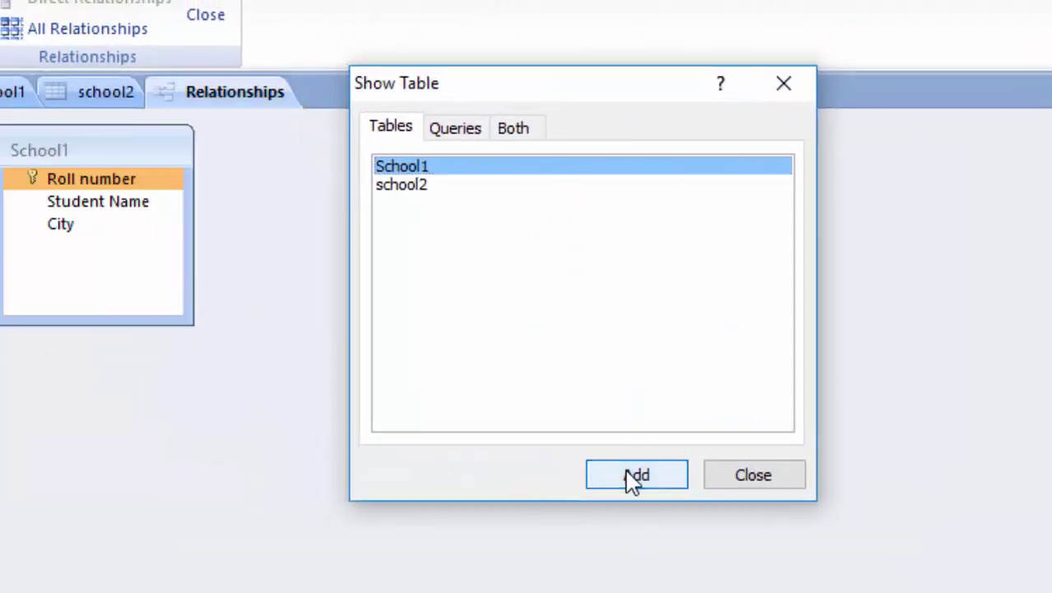
left_click(414, 191)
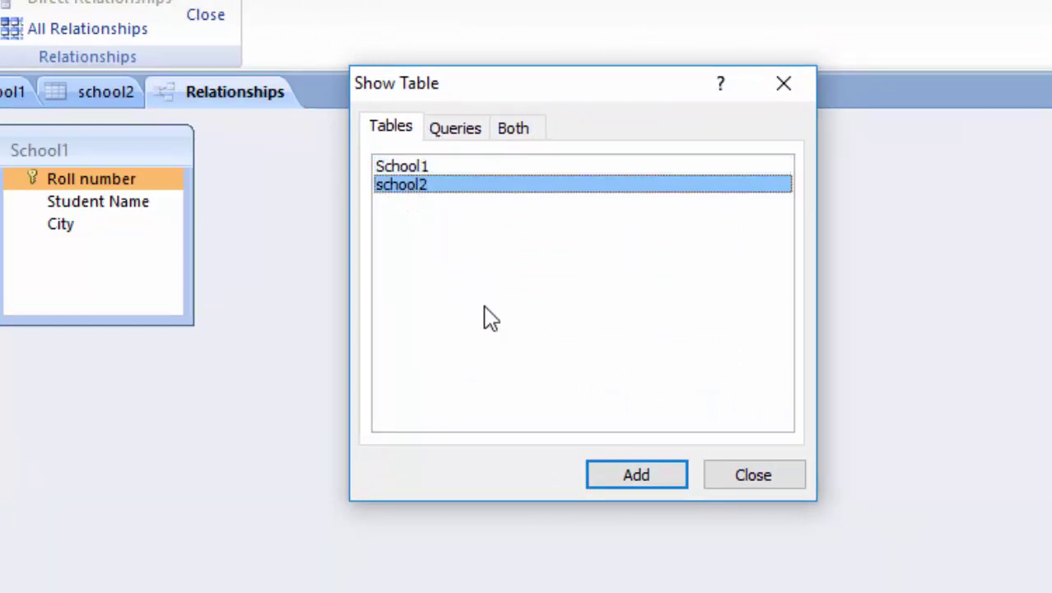
left_click(603, 479)
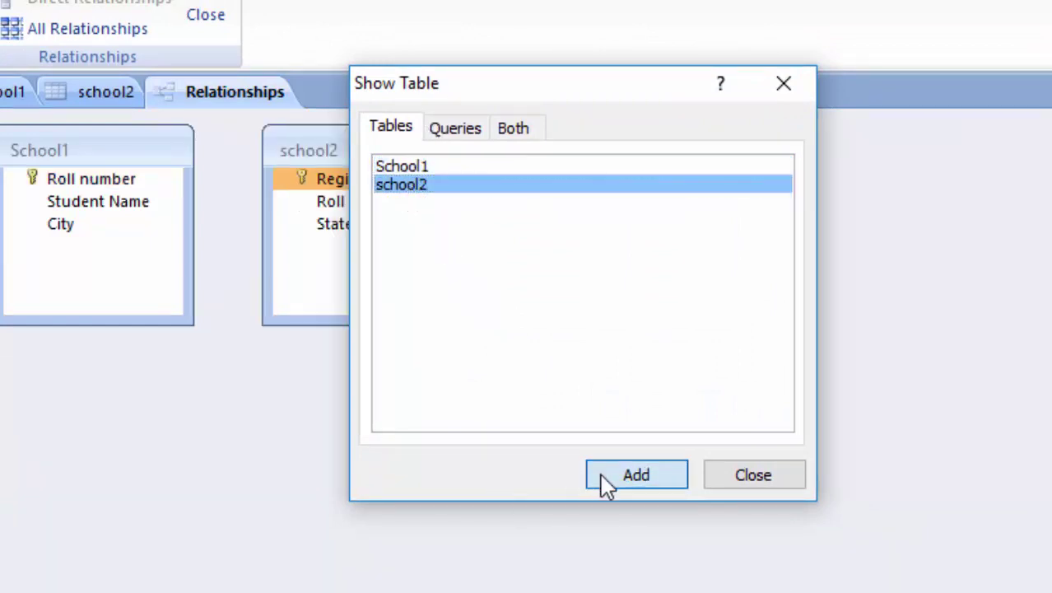
left_click(774, 478)
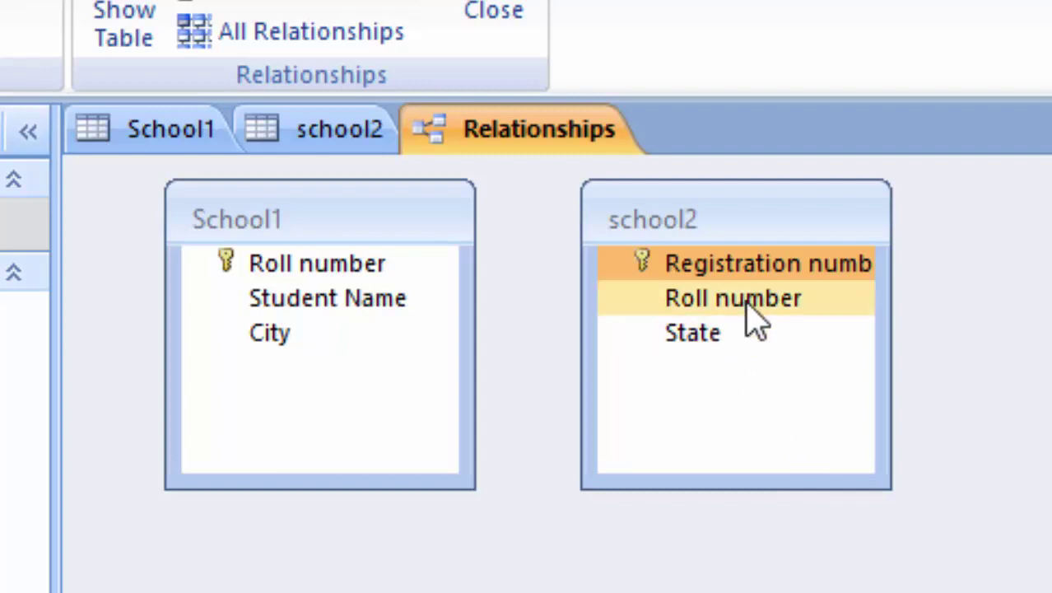
- Attempt a Roll number link with referential integrity and cascade update/delete; dismiss the lock error
mouse_move(747, 311)
left_mouse_down()
mouse_move(229, 300)
mouse_move(222, 268)
left_mouse_up()
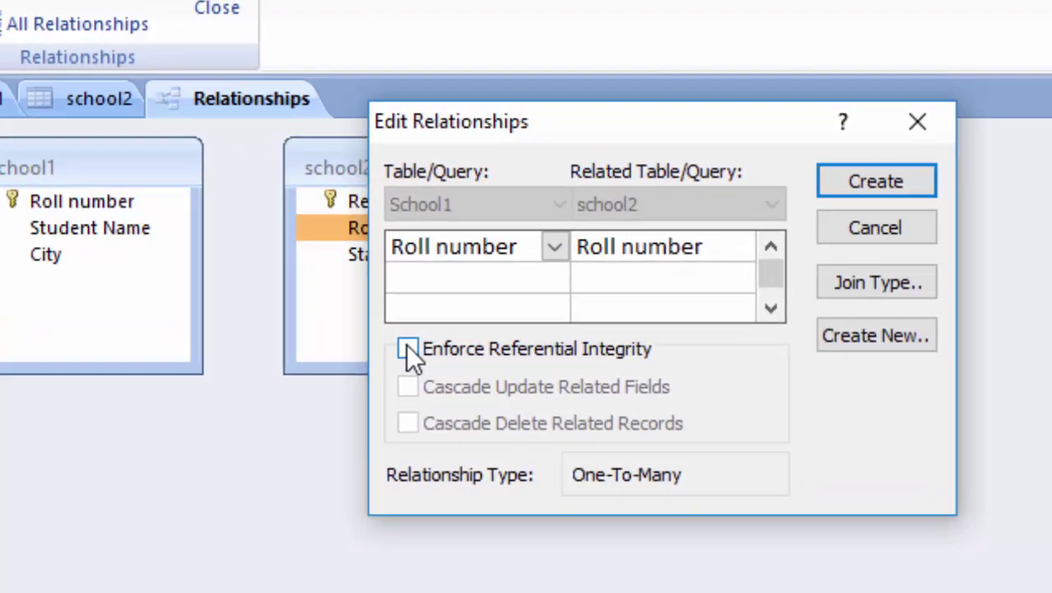
left_click(493, 303)
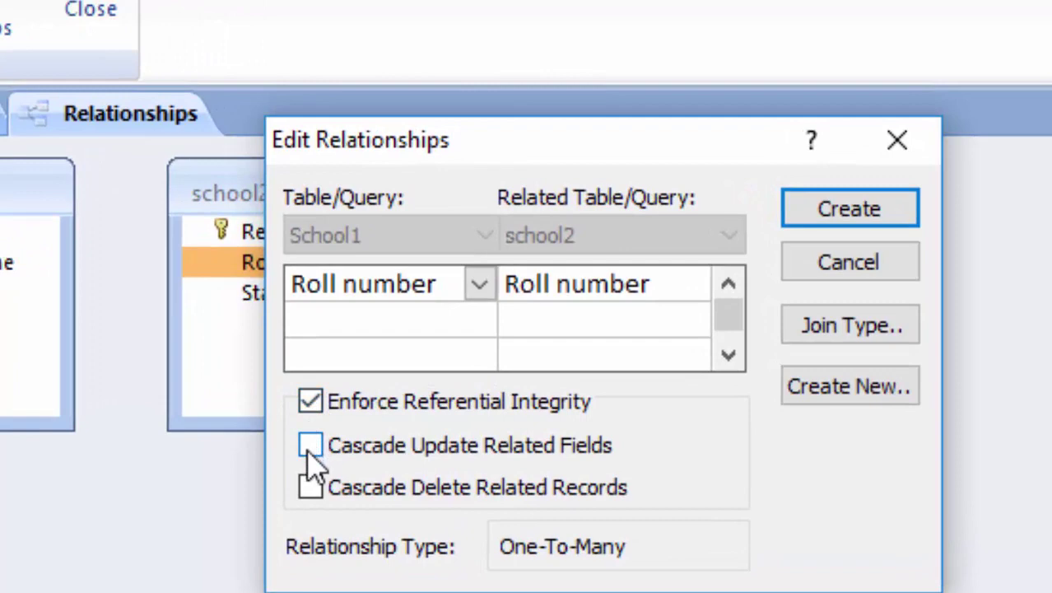
left_click(305, 448)
left_click(313, 489)
left_click(860, 222)
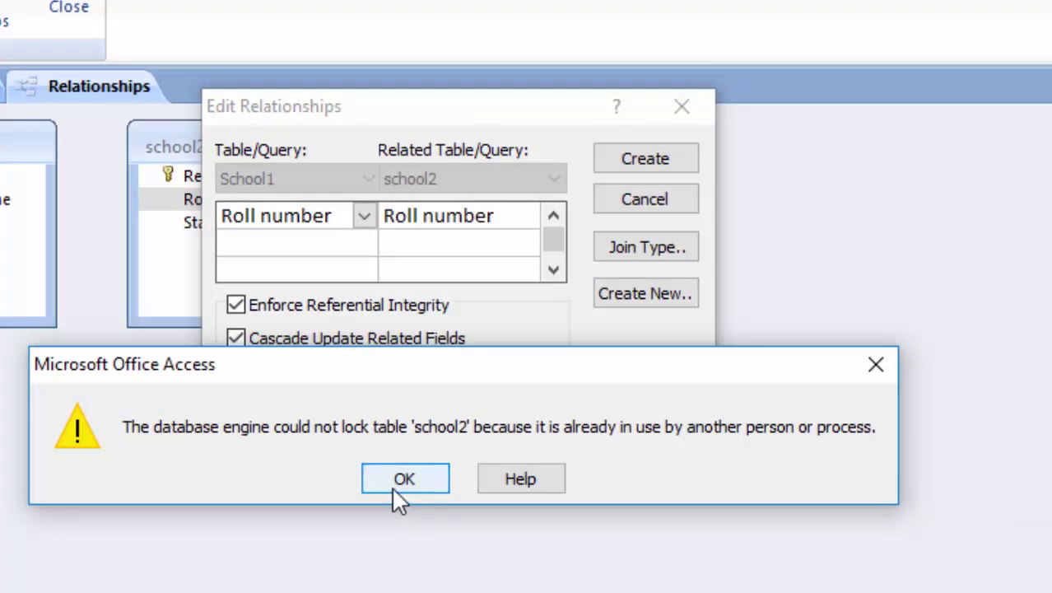
left_click(415, 480)
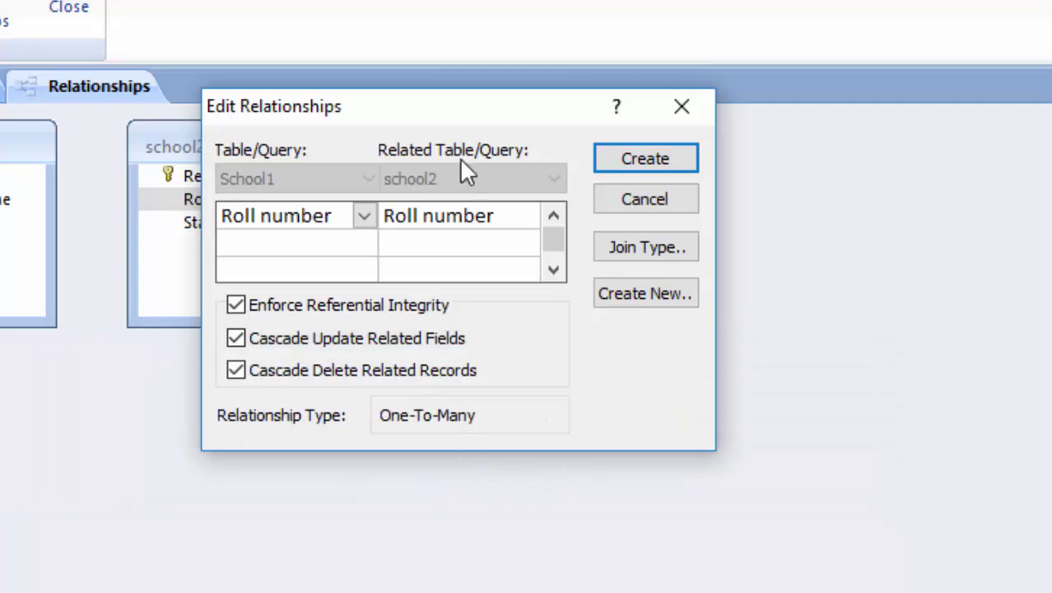
left_click(739, 122)
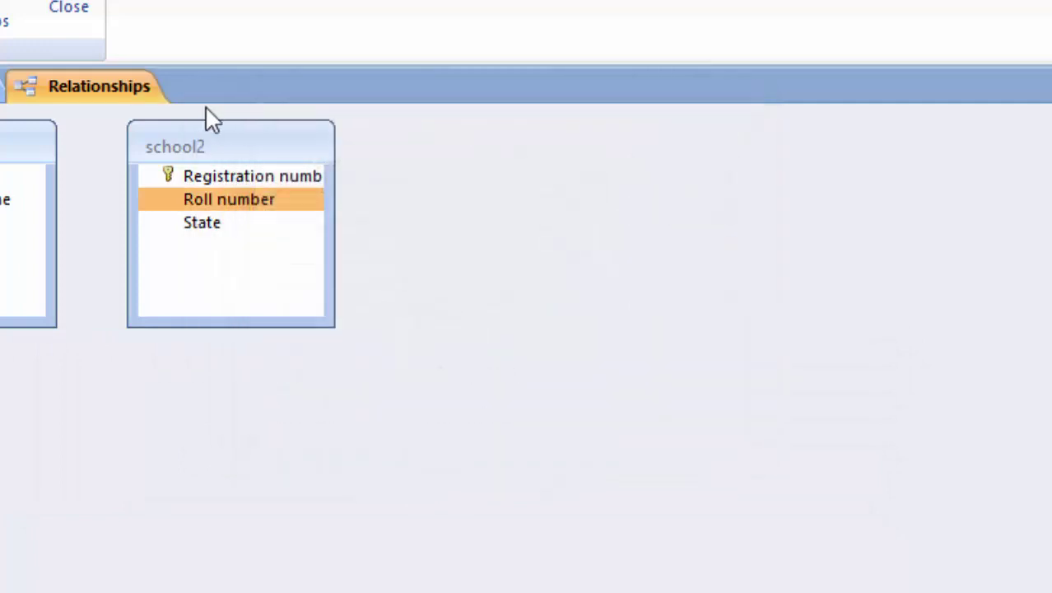
- Close the open school2 and School1 tables, saving School1
right_click(4, 85)
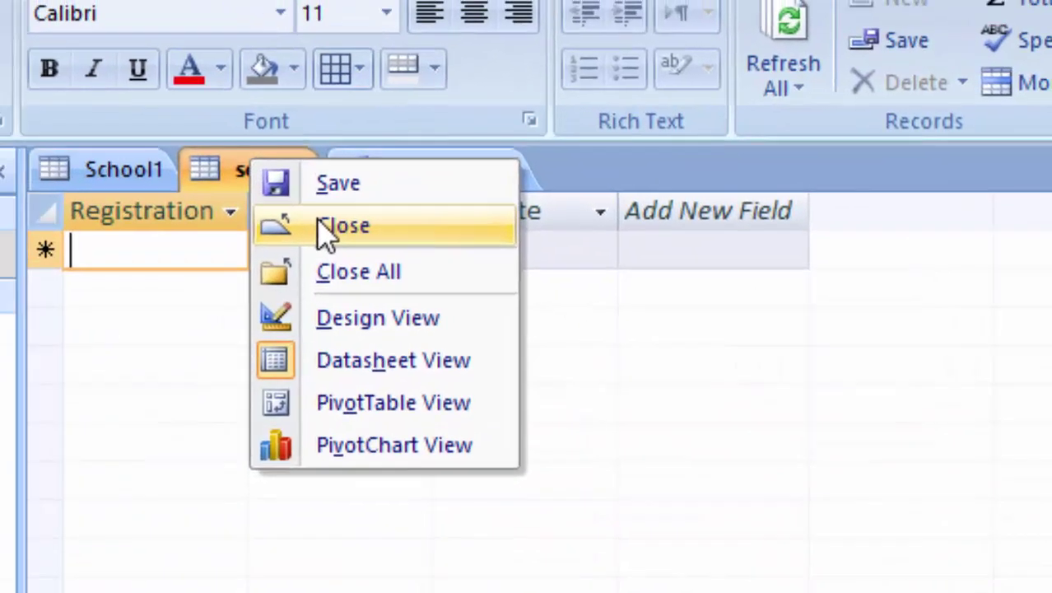
left_click(313, 228)
right_click(296, 223)
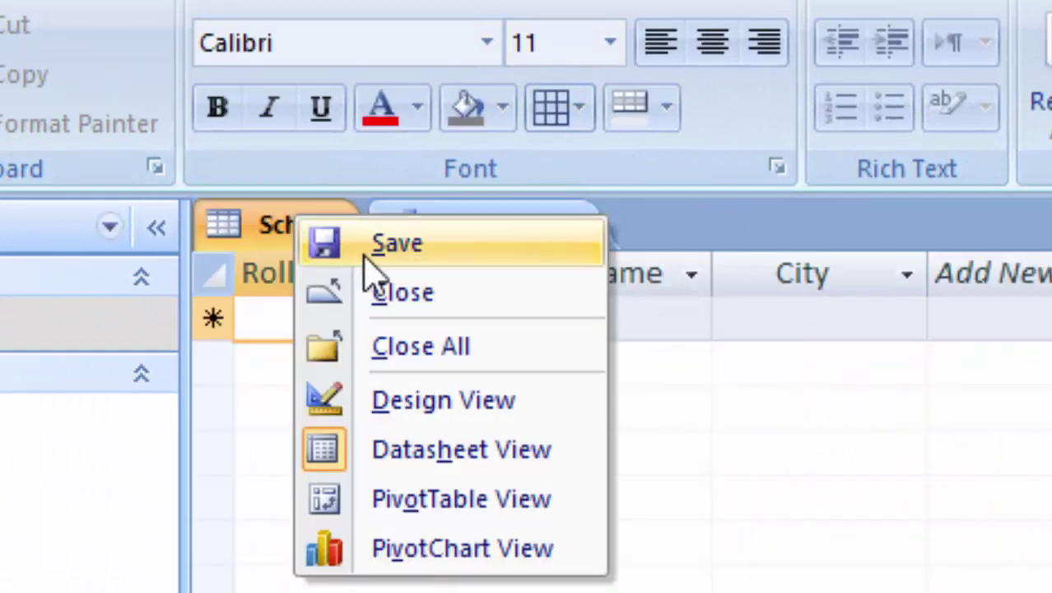
left_click(366, 301)
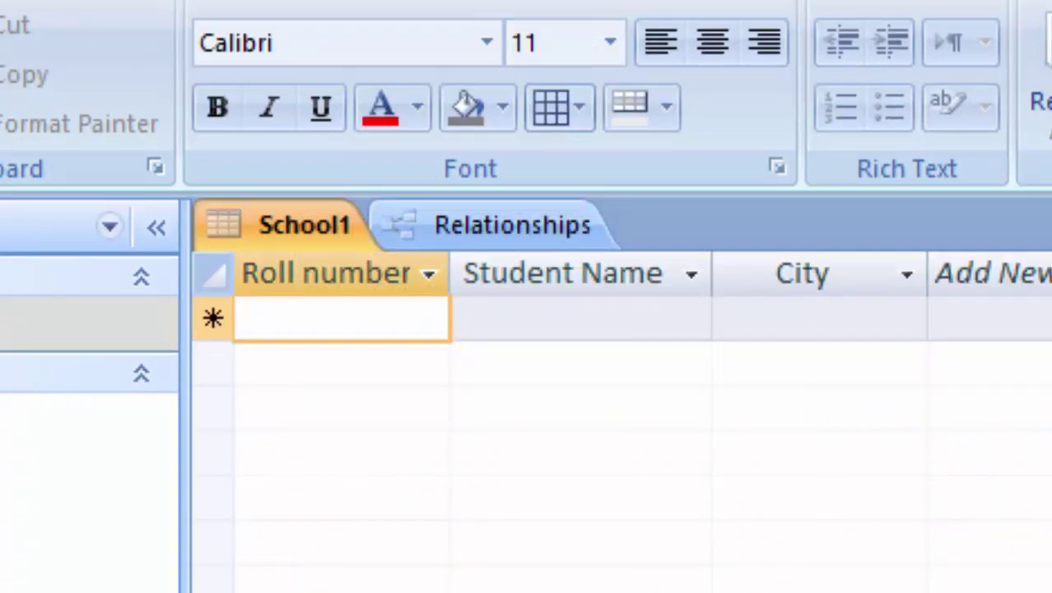
key("ctrl+F4")
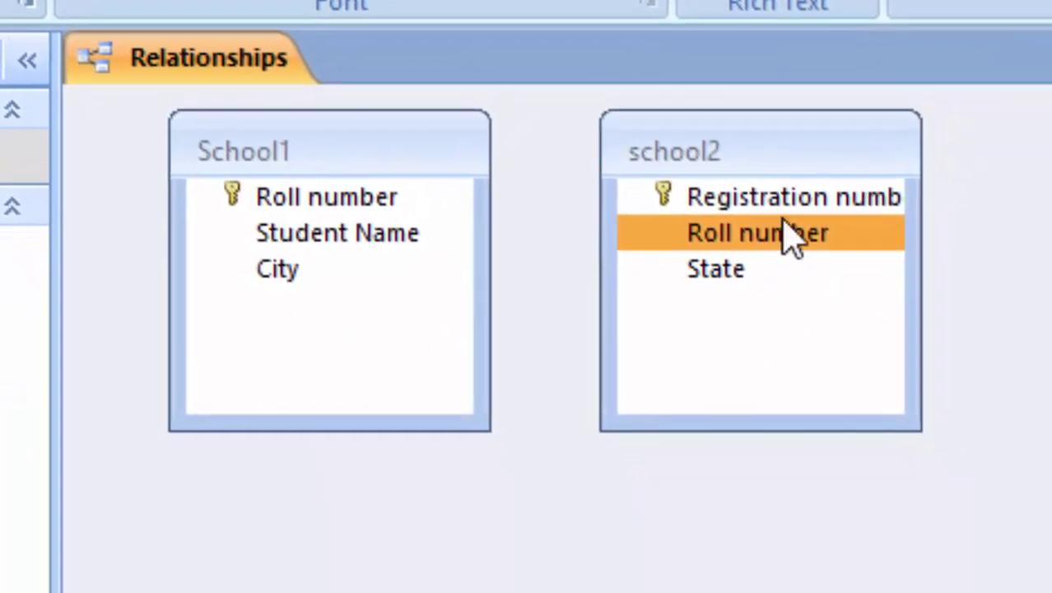
- Relate School1 and school2 one-to-many on Roll number with referential integrity enforced
left_click_drag(790, 236, 354, 201)
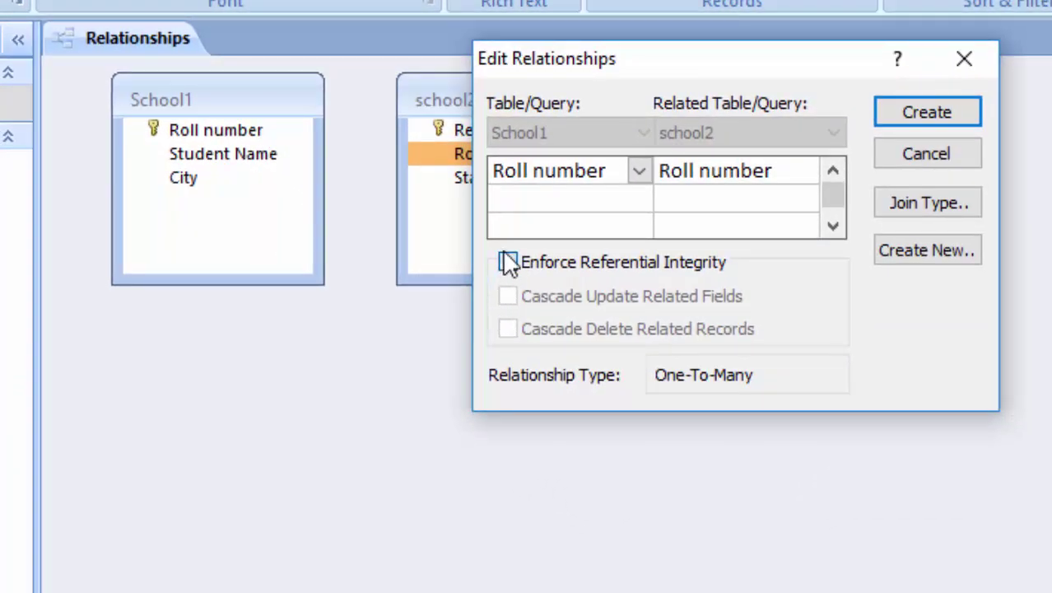
left_click(508, 262)
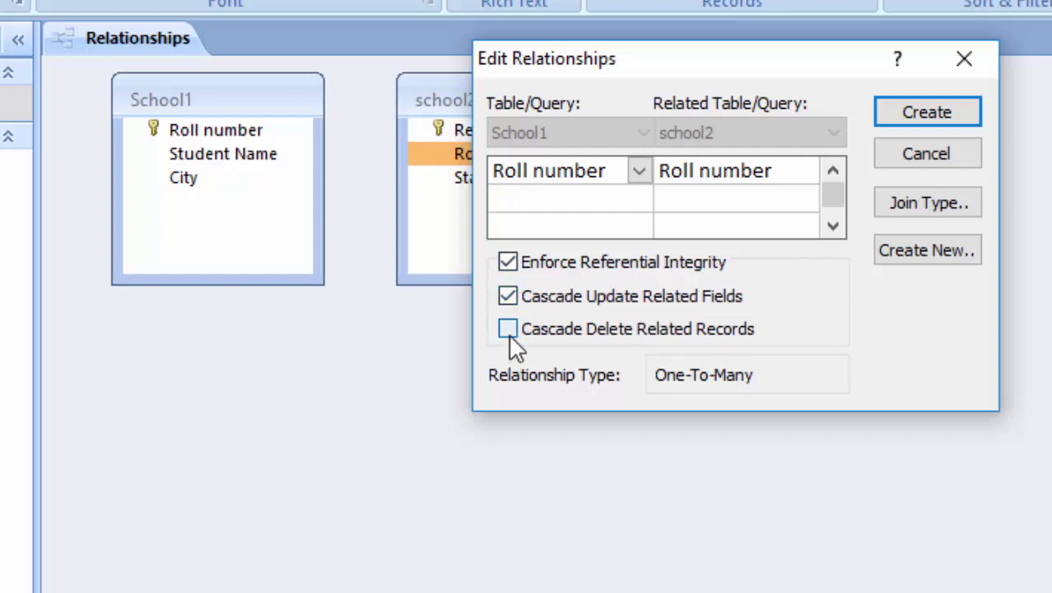
left_click(943, 114)
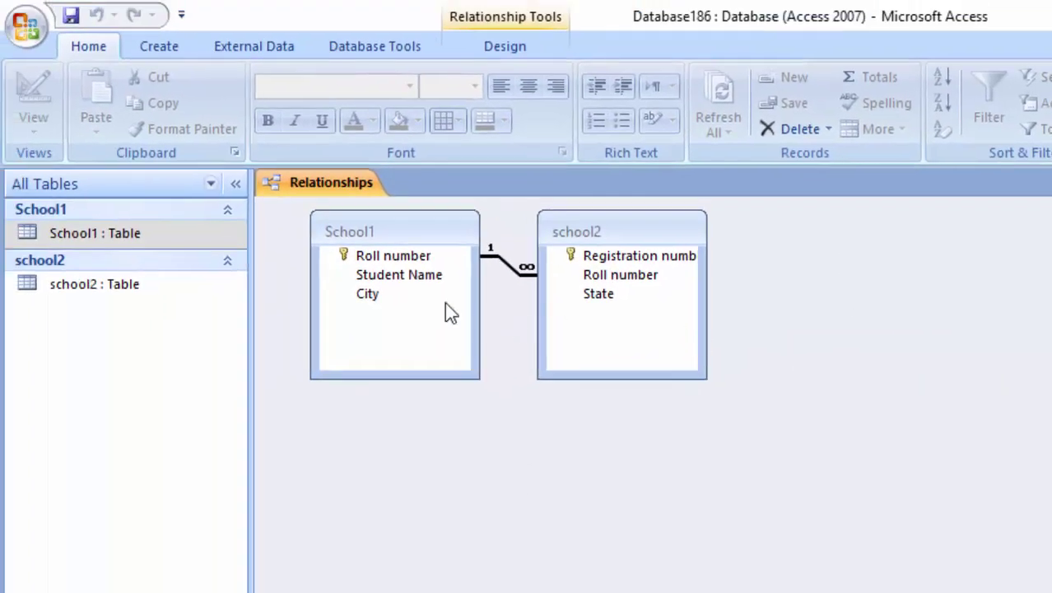
- Open the School1 and school2 tables and widen school2's Roll number column
double_click(166, 239)
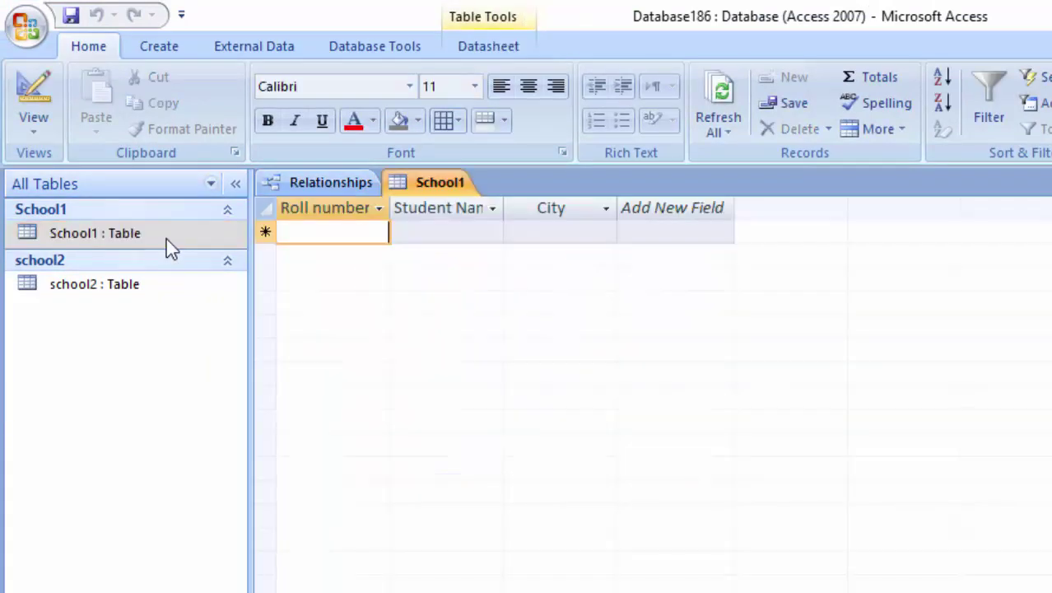
double_click(157, 294)
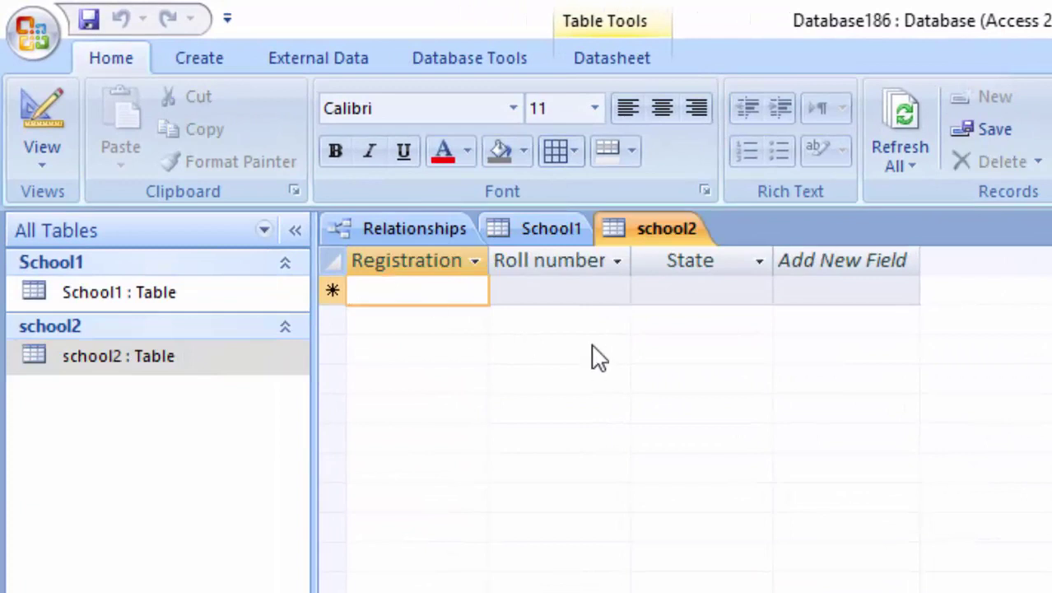
left_click_drag(631, 251, 642, 252)
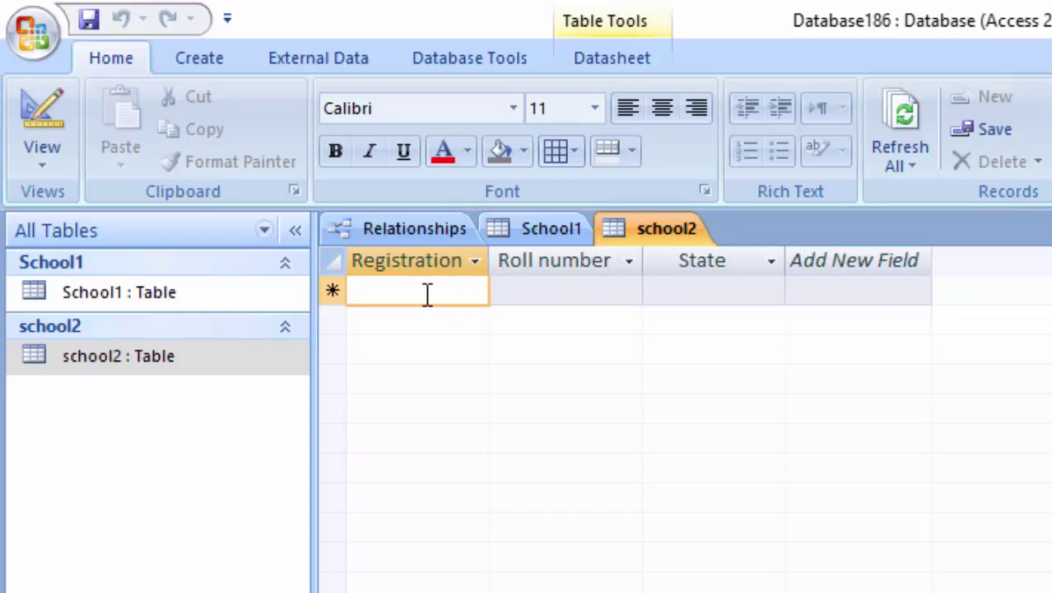
- Enter school2 record 101, Roll number 1, State UP and try to commit it
type("101")
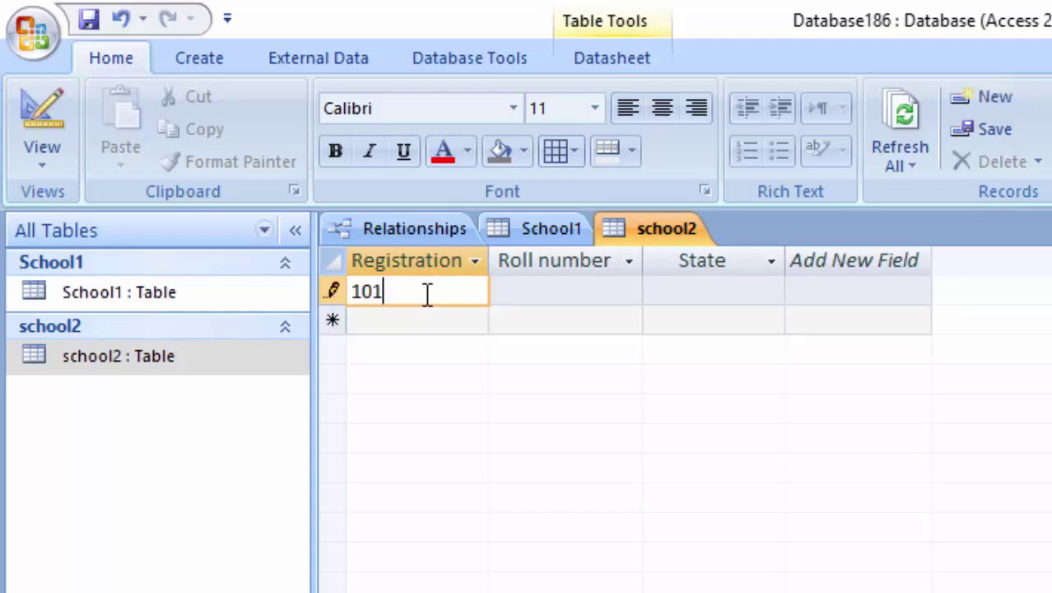
key("Tab")
type("1")
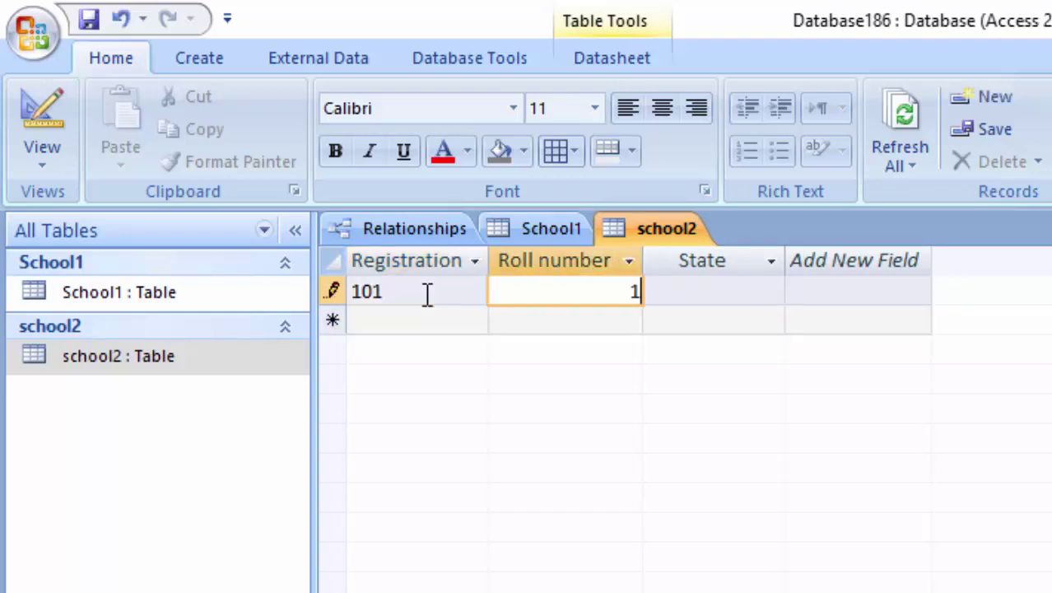
key("Tab")
type("UP")
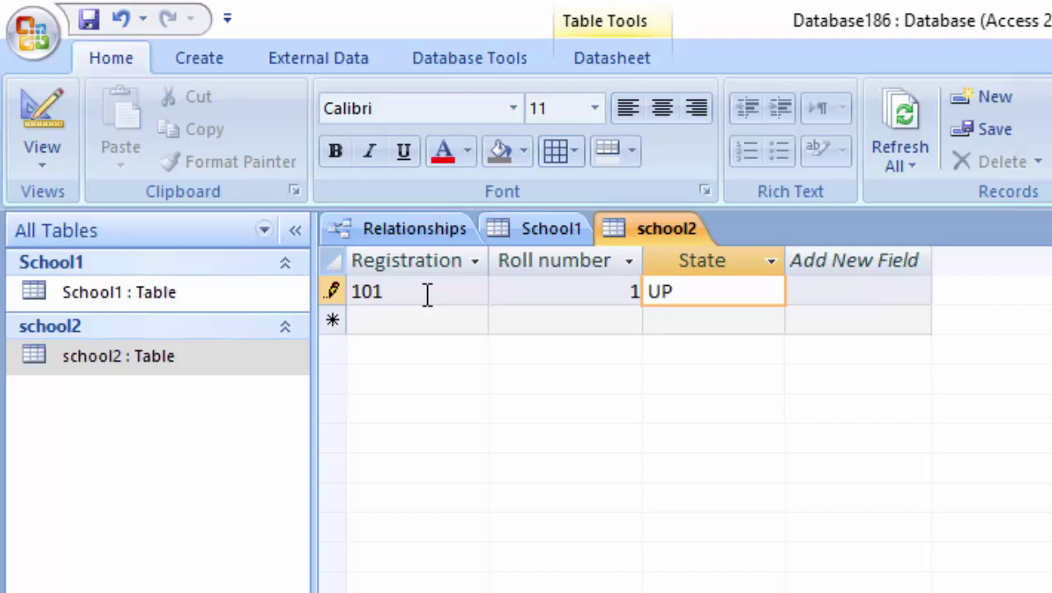
left_click(413, 319)
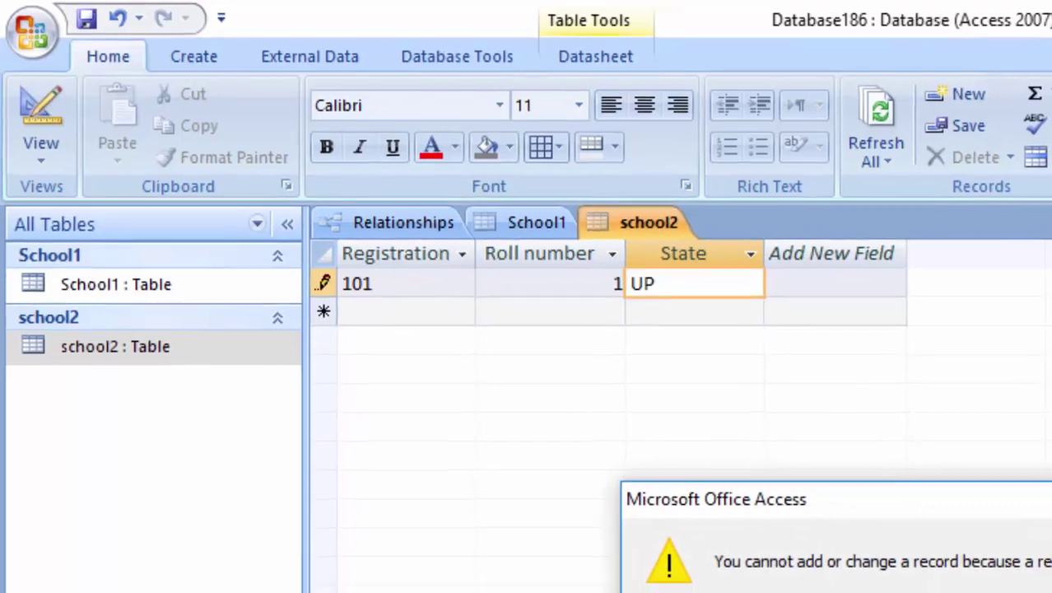
- Dismiss both referential-integrity error messages and open the empty School1 datasheet
left_click(922, 590)
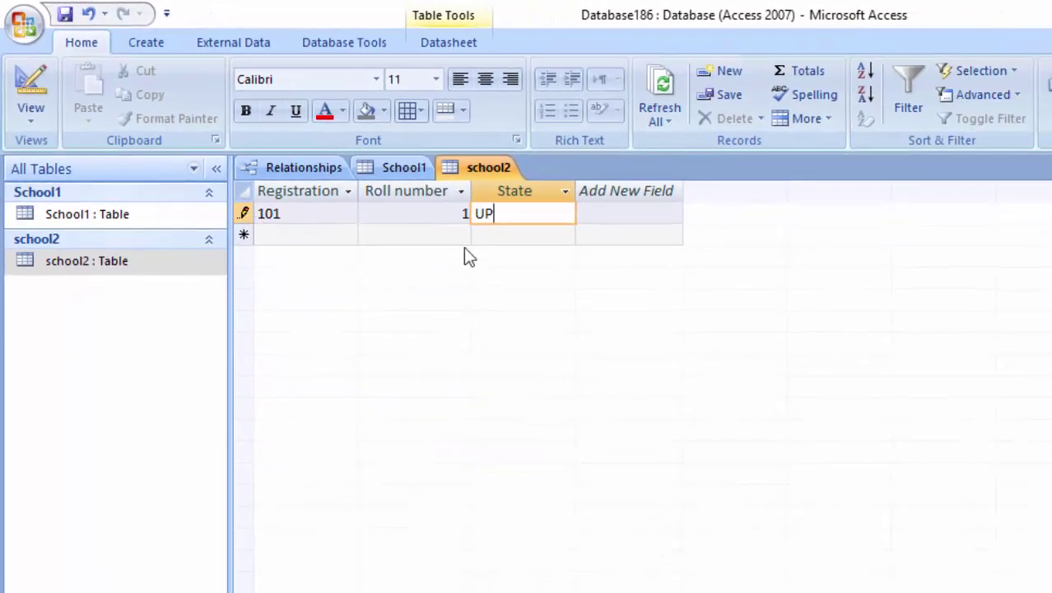
left_click(285, 232)
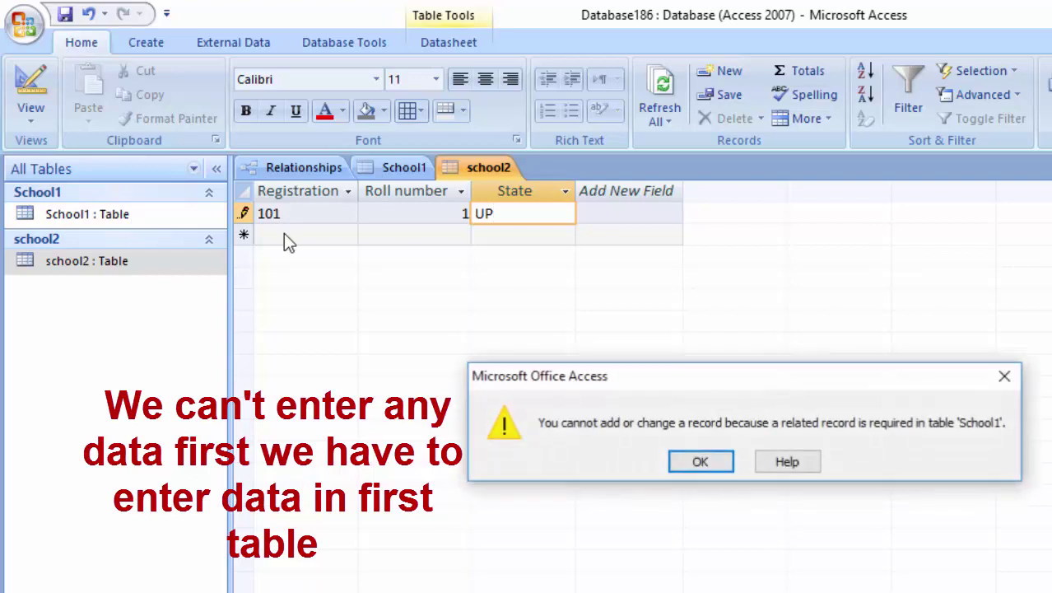
left_click(698, 463)
double_click(132, 219)
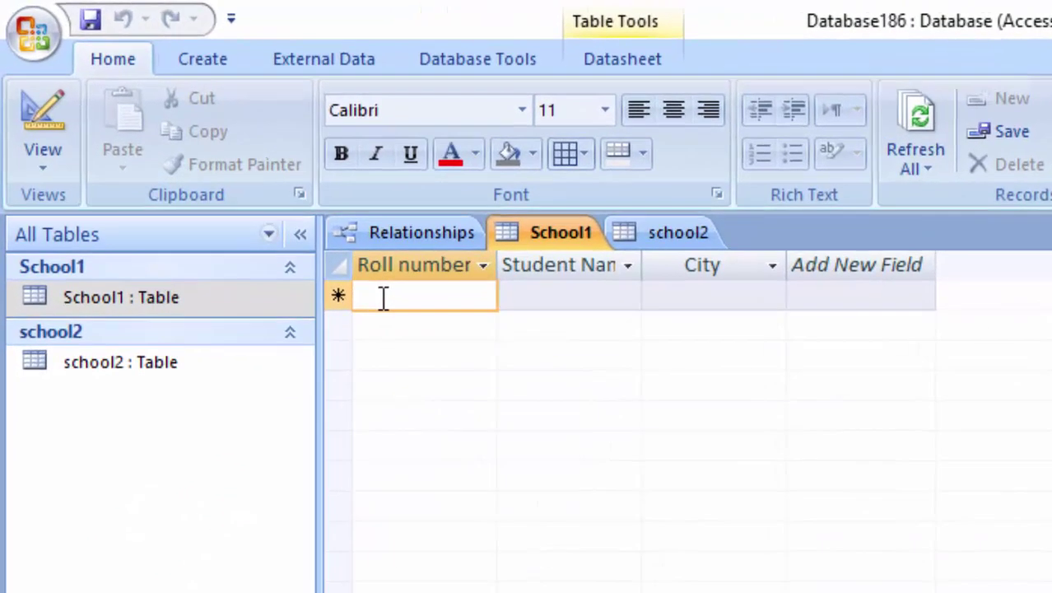
- Add School1 record Roll 1, Ram, Lucknow, then switch to the school2 table
type("1")
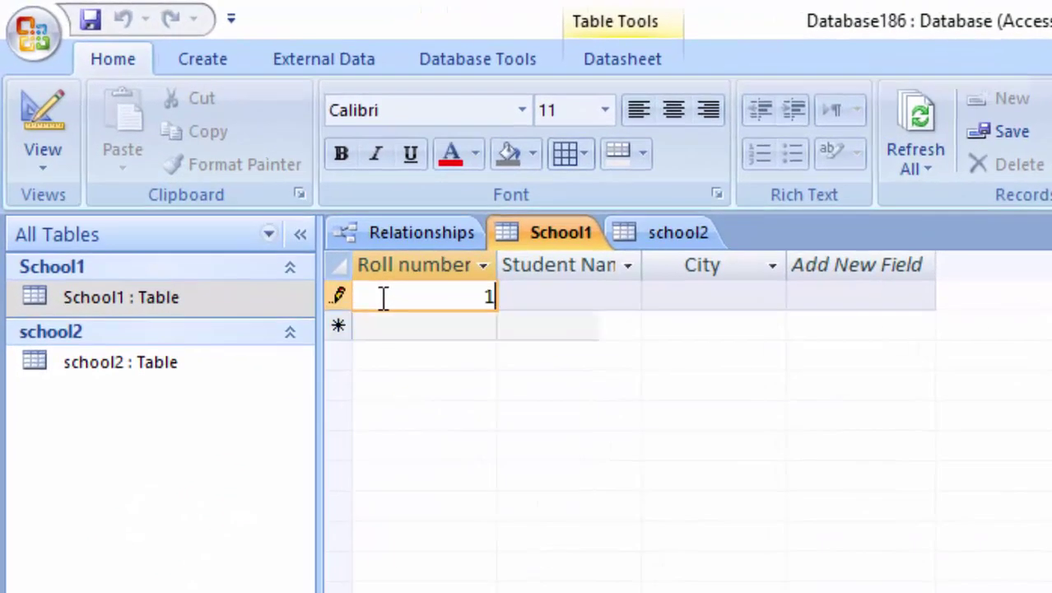
key("Tab")
type("R")
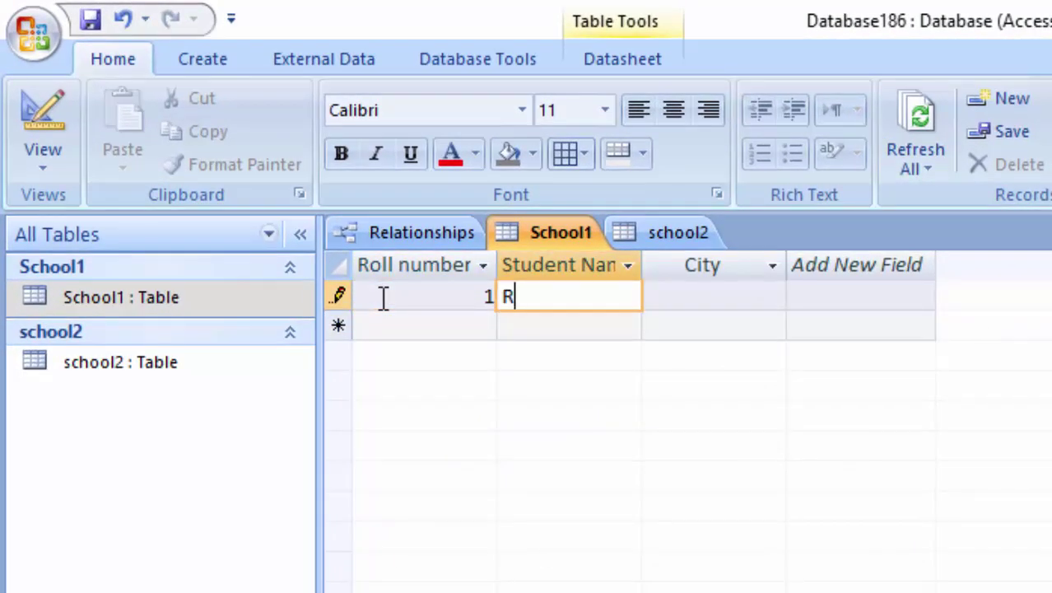
type("am")
key("Tab")
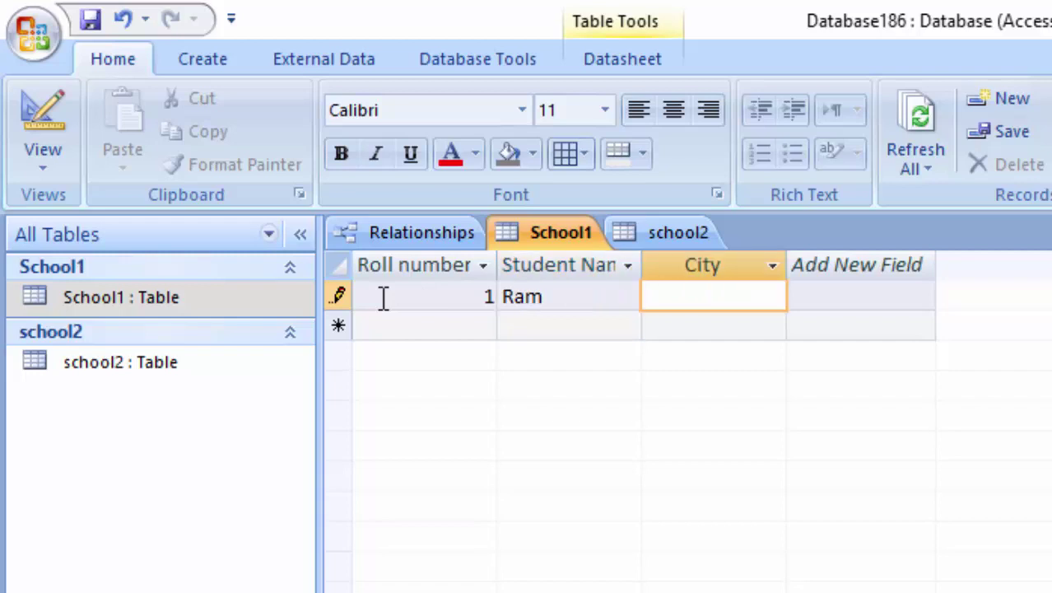
type("Luc")
type("k")
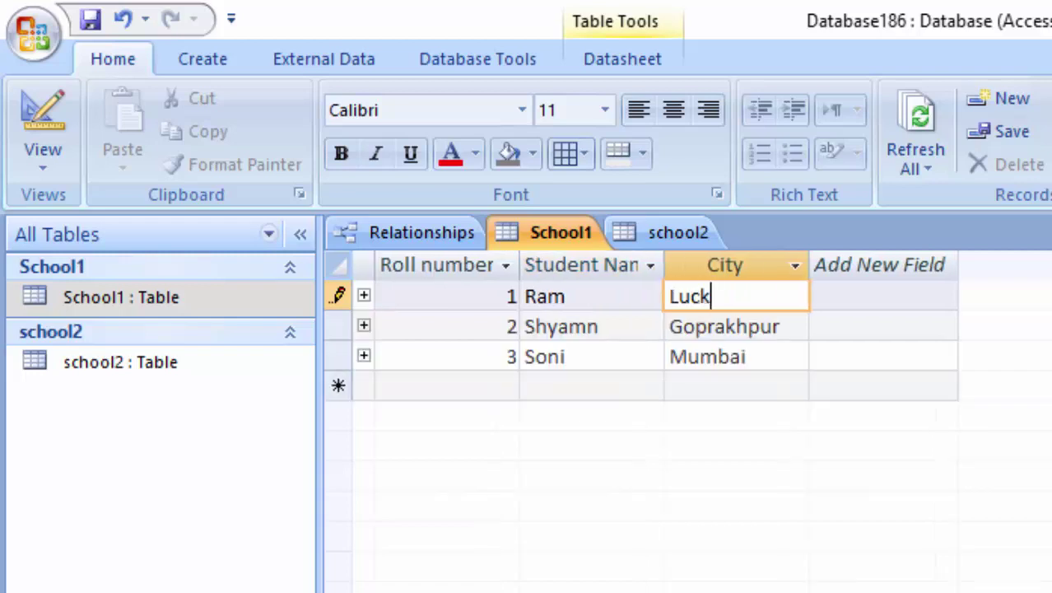
type("now")
left_click(646, 233)
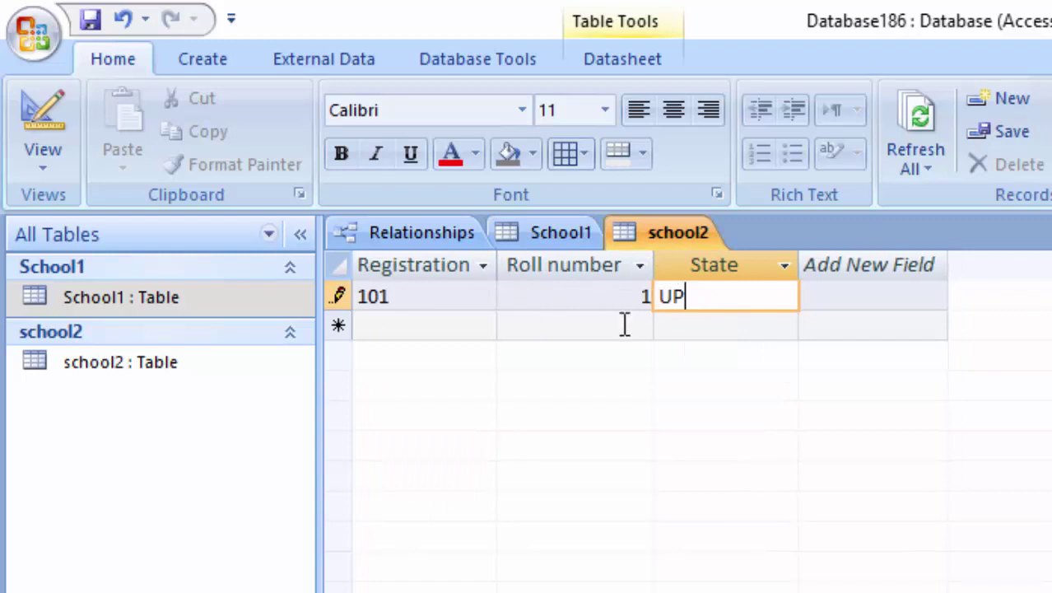
- Enter school2 record 102 with roll number 2 and state UP, checking School1 for reference
left_click(443, 328)
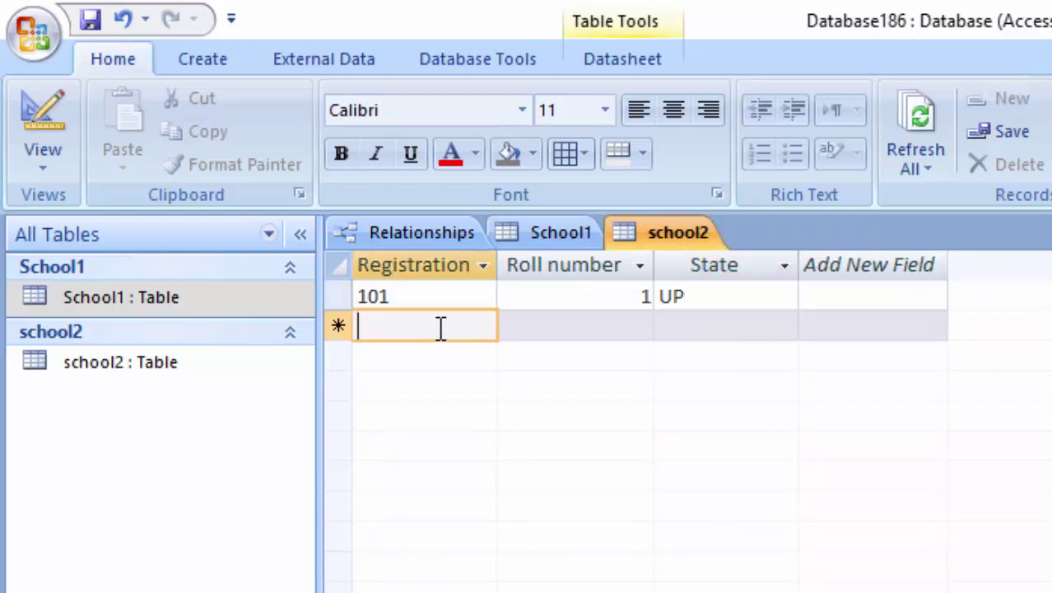
type("102")
key("Tab")
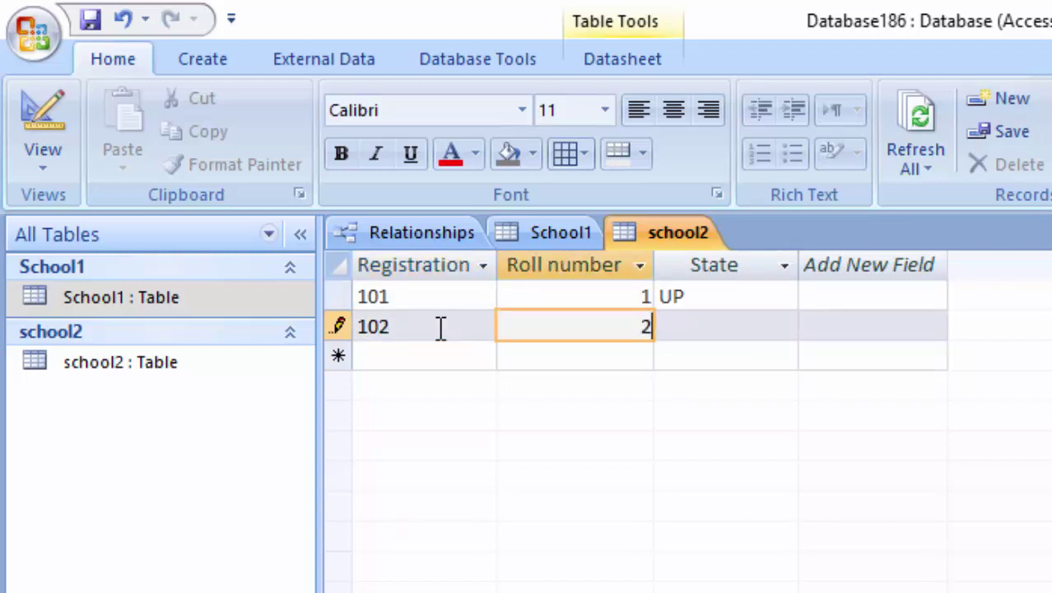
key("Tab")
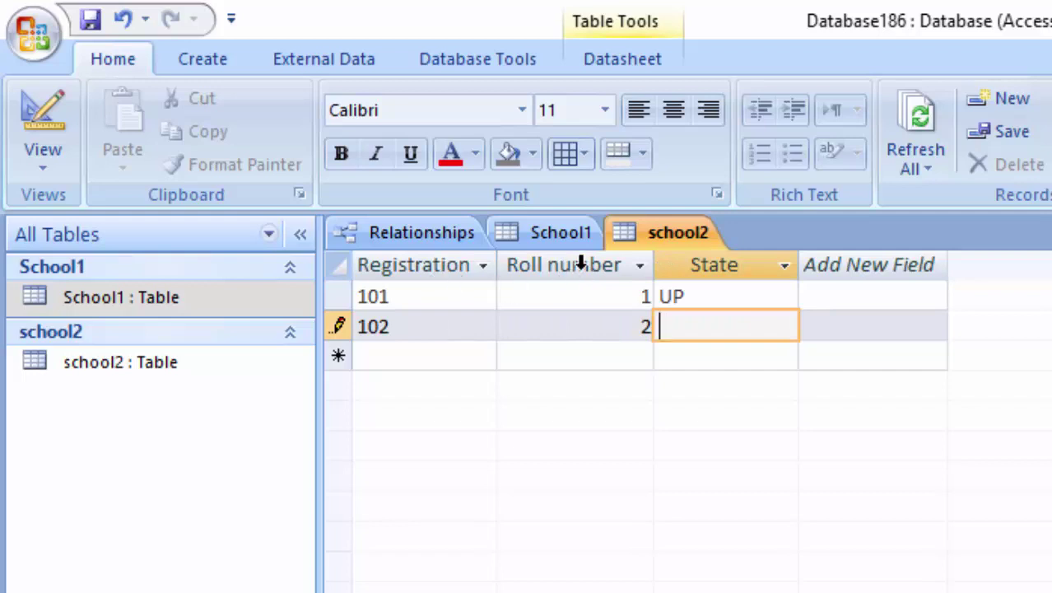
left_click(553, 233)
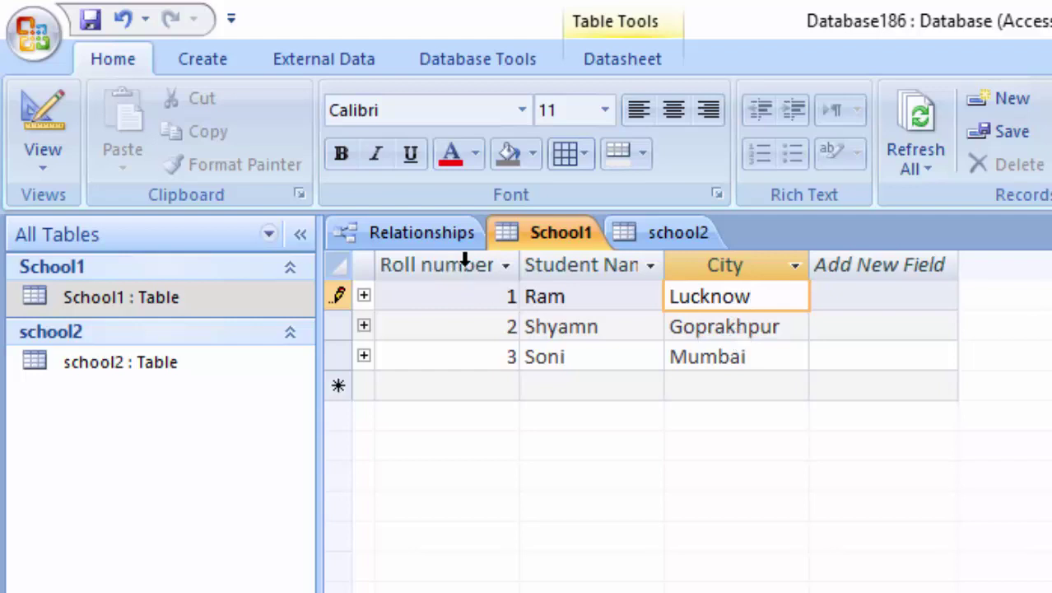
left_click(668, 231)
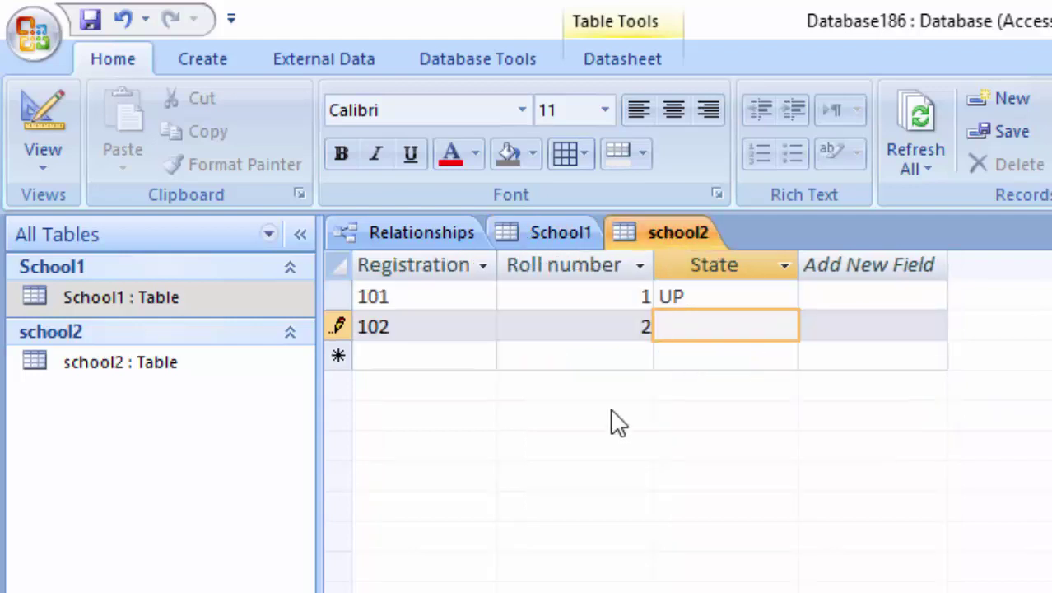
type("UP")
left_click(672, 351)
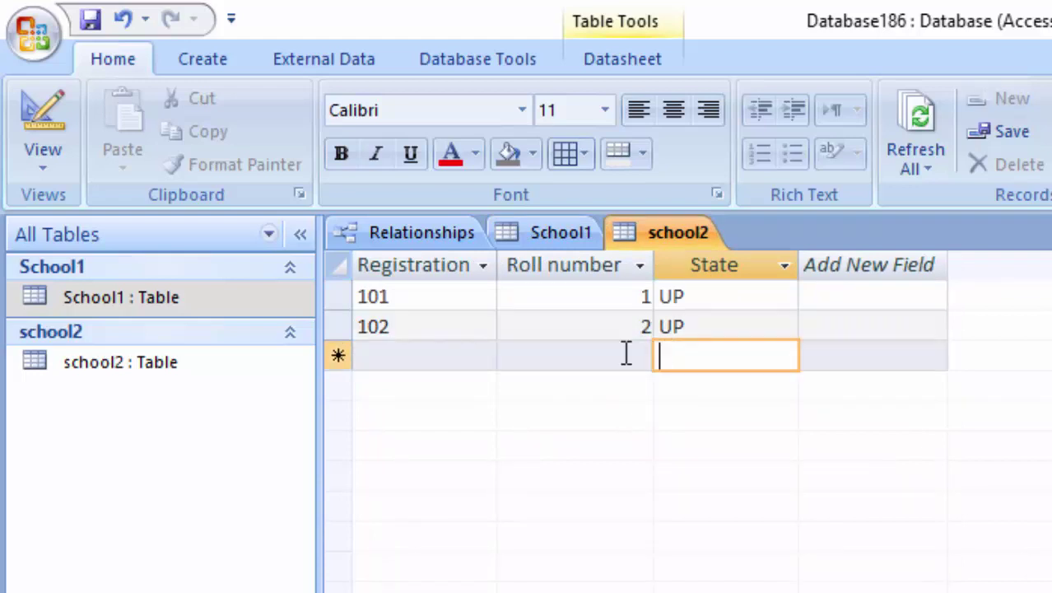
- Enter school2 record 103 with roll number 3 and state Maharashtra, then save the table
left_click(433, 352)
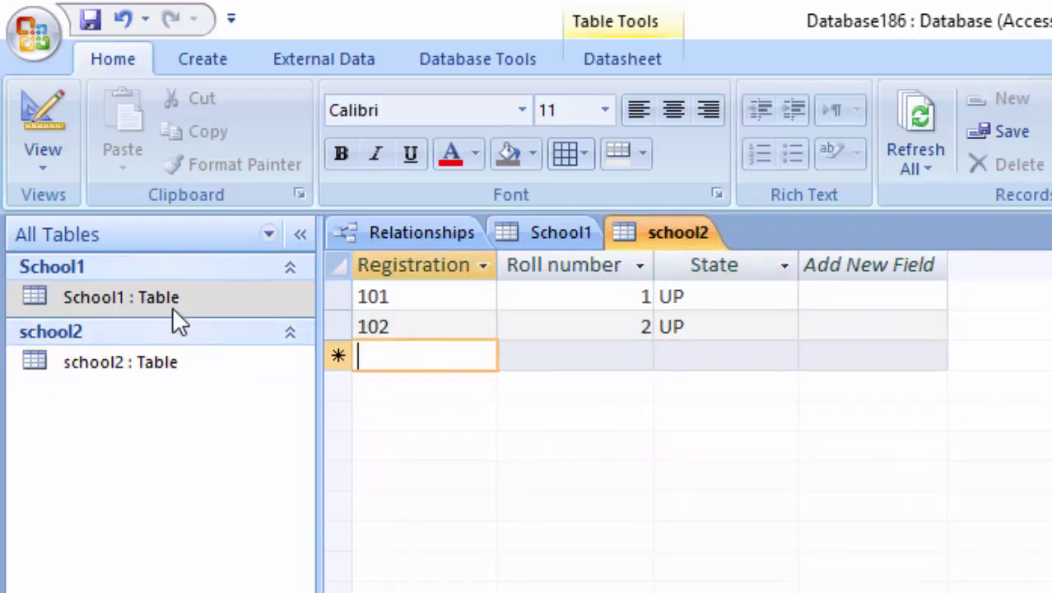
left_click(560, 233)
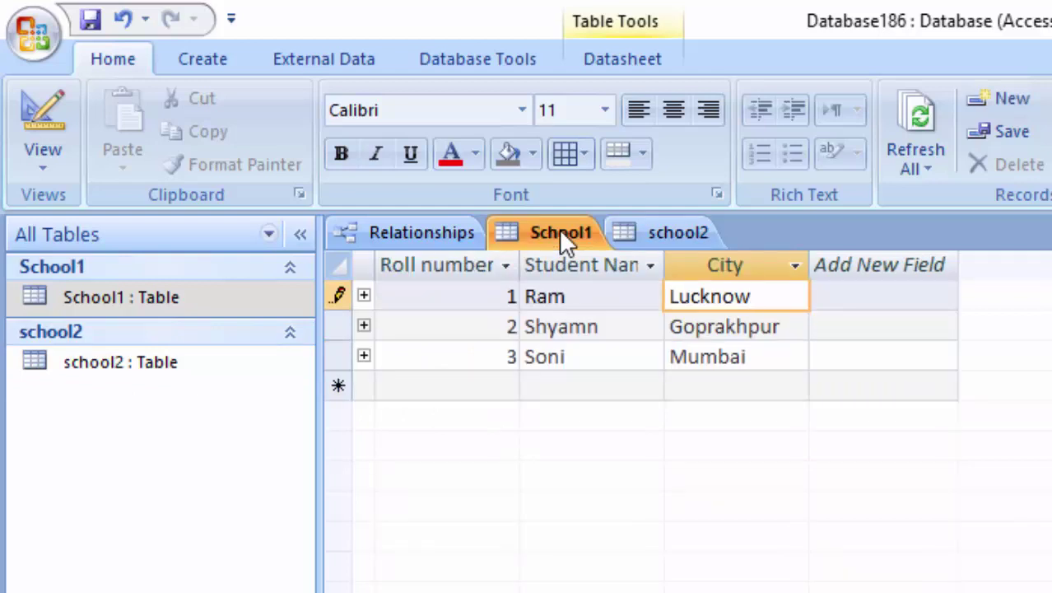
left_click(642, 235)
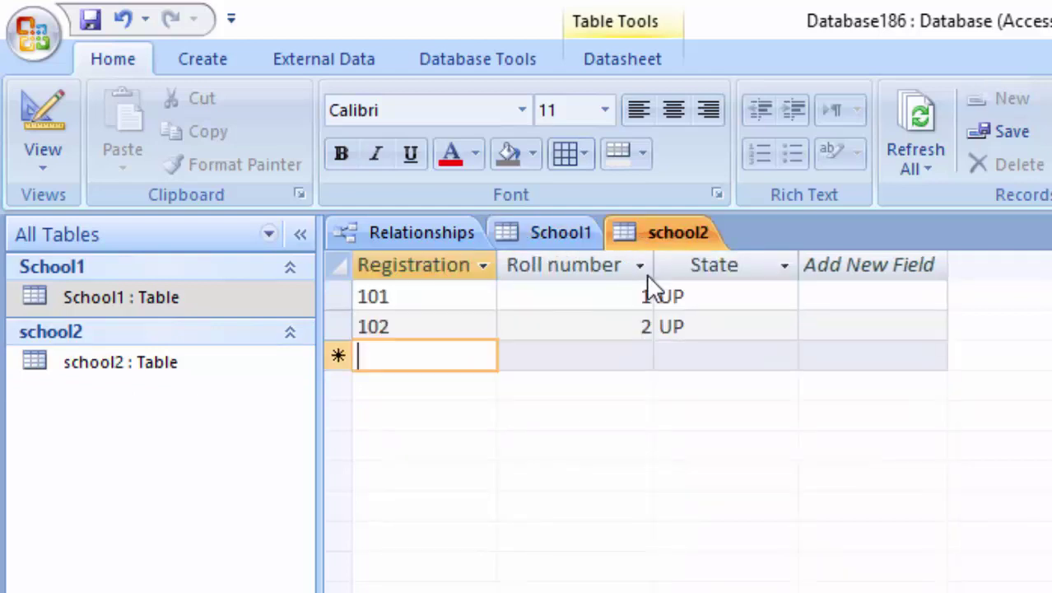
left_click(698, 352)
type("Ma")
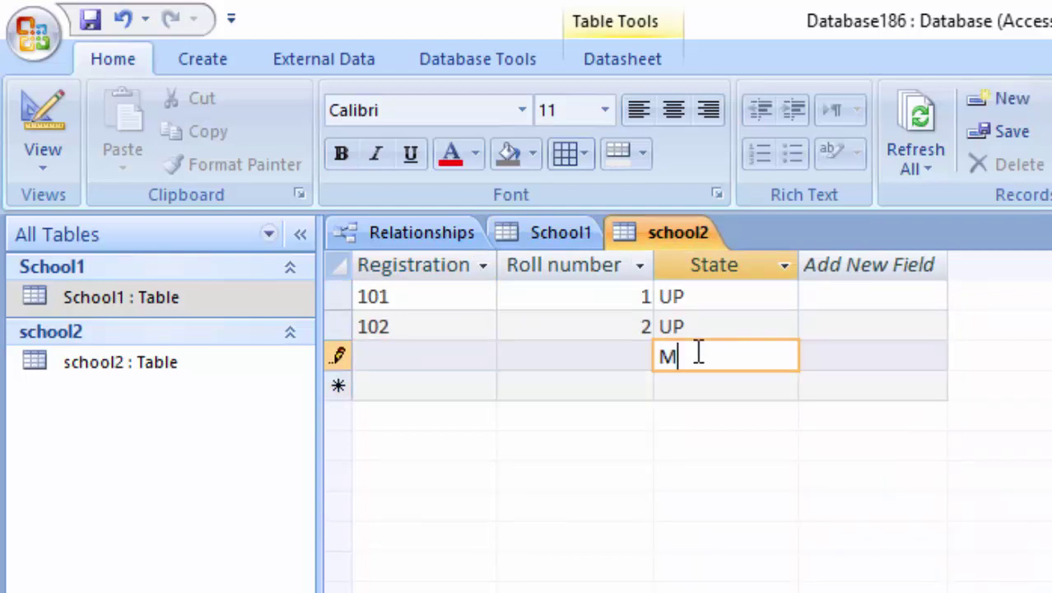
type("har")
type("ashtra")
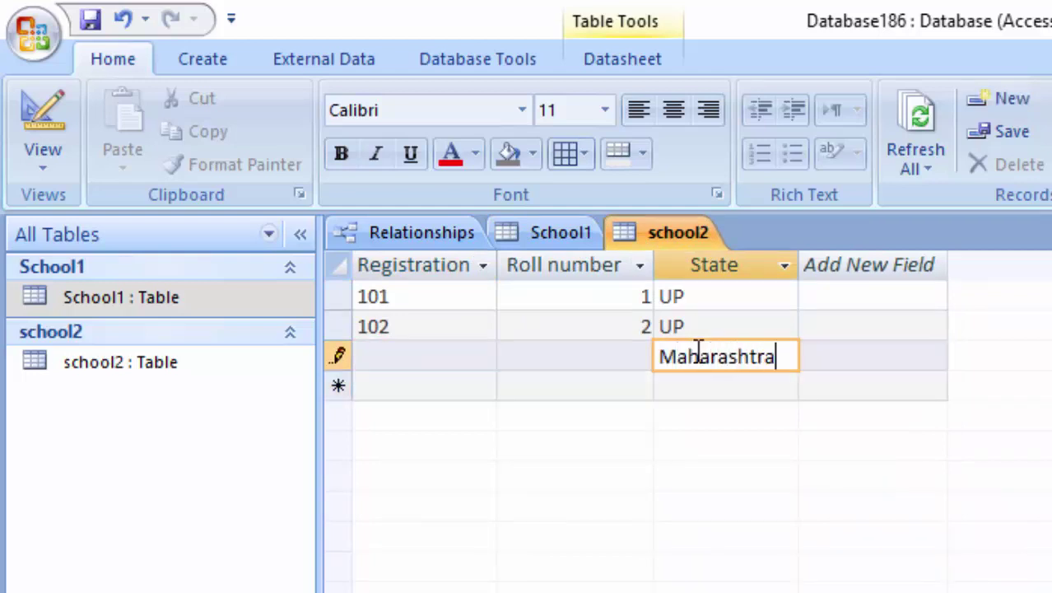
left_click(433, 354)
type("0")
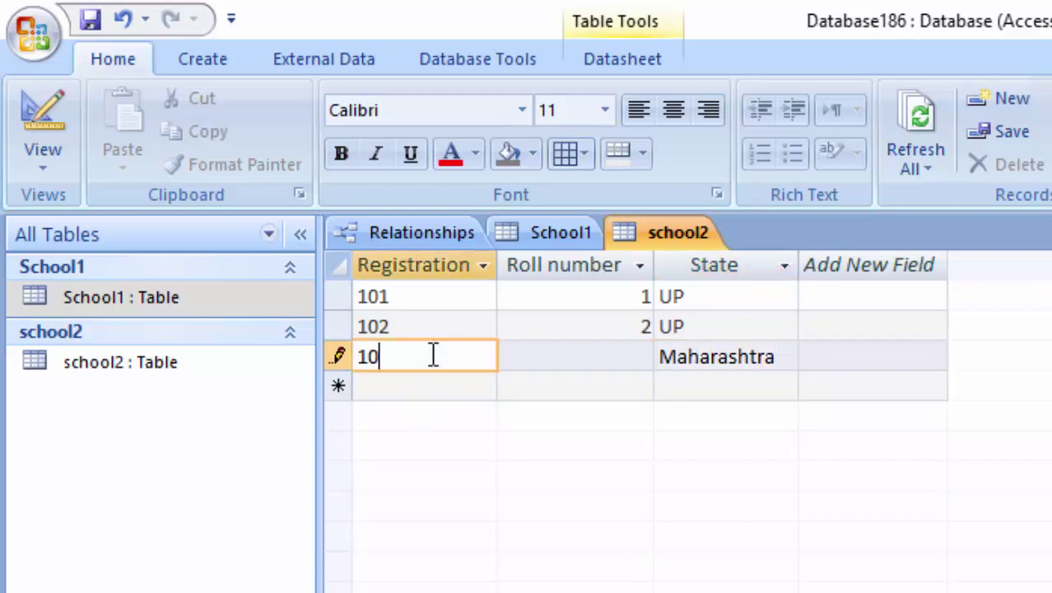
type("3")
key("Tab")
type("3")
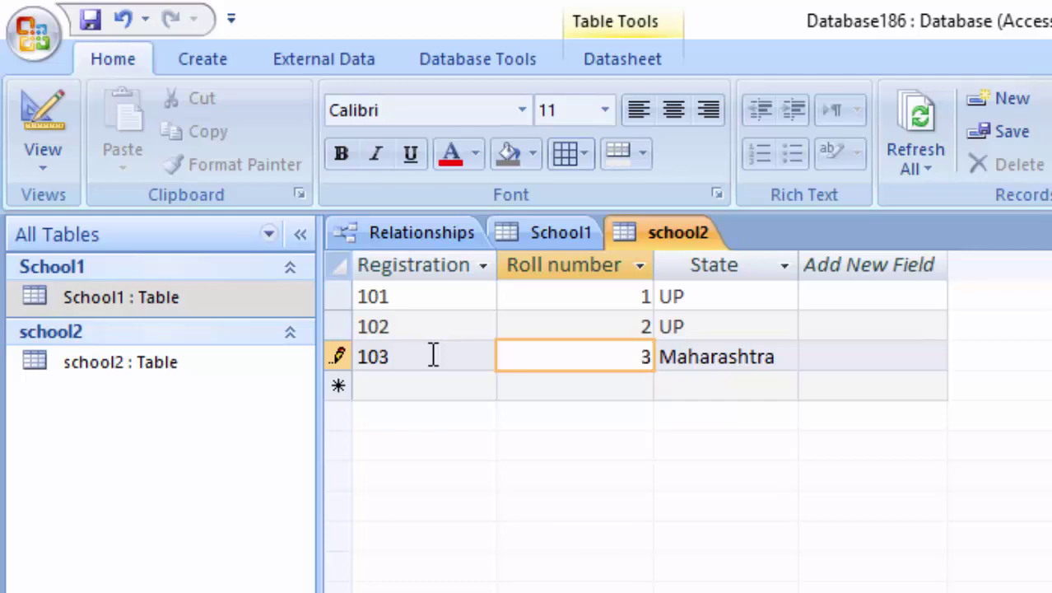
left_click(13, 47)
left_click(98, 229)
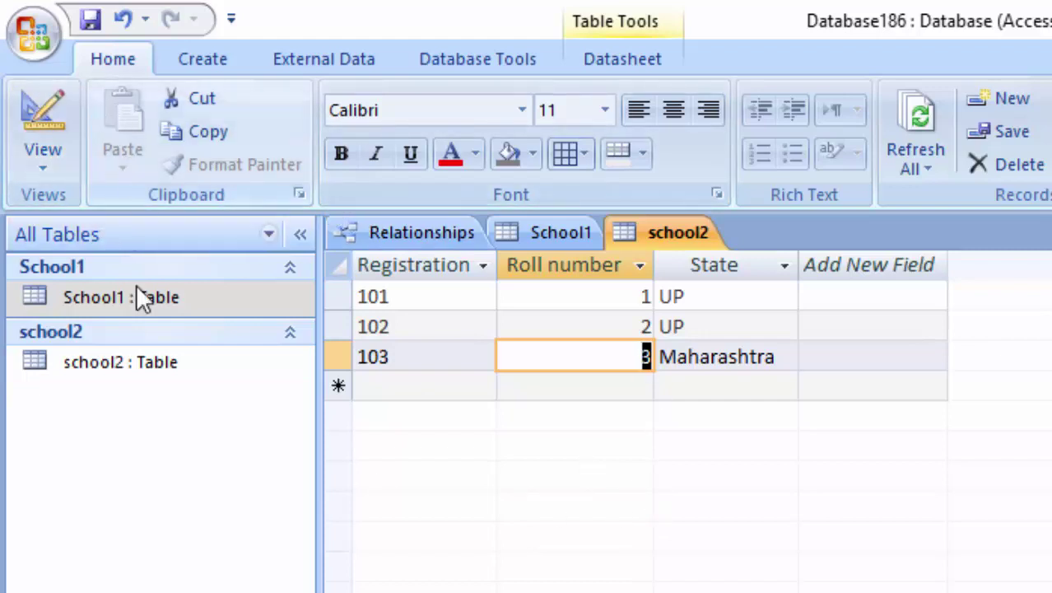
- Close the school2 table
key("ctrl+w")
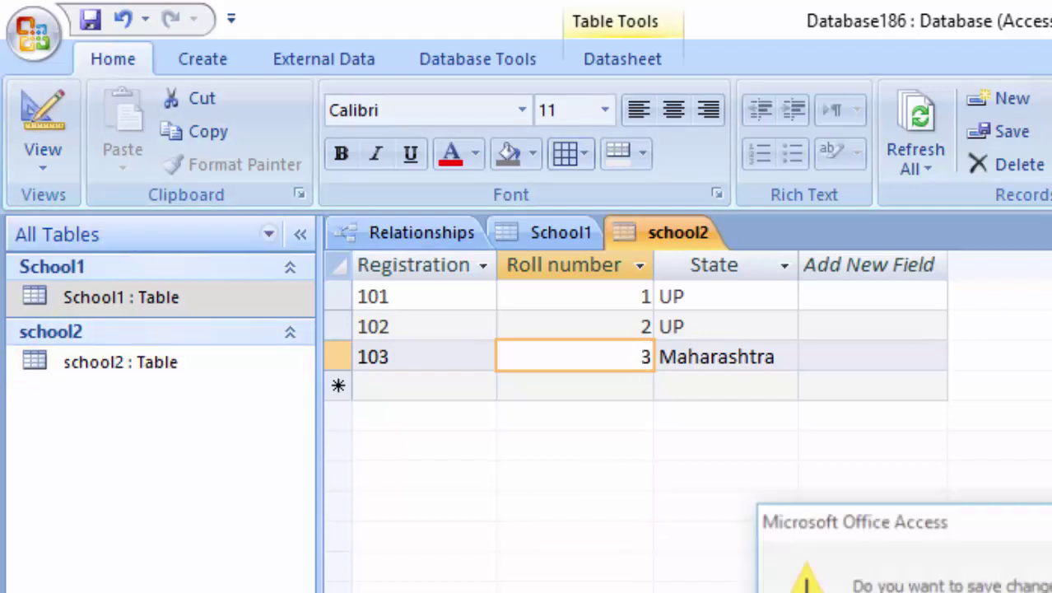
key("Escape")
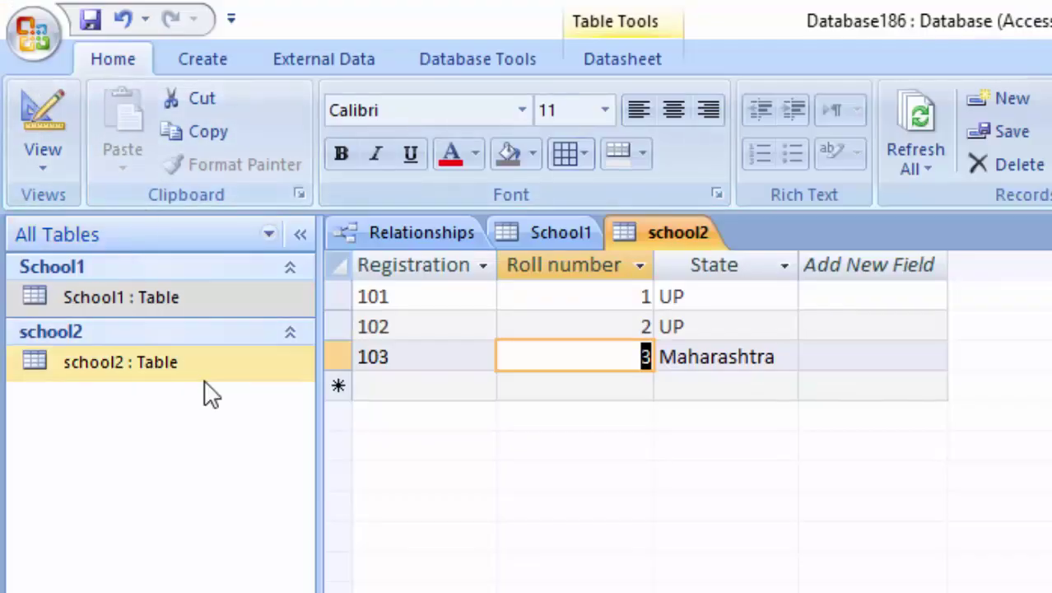
key("ctrl+w")
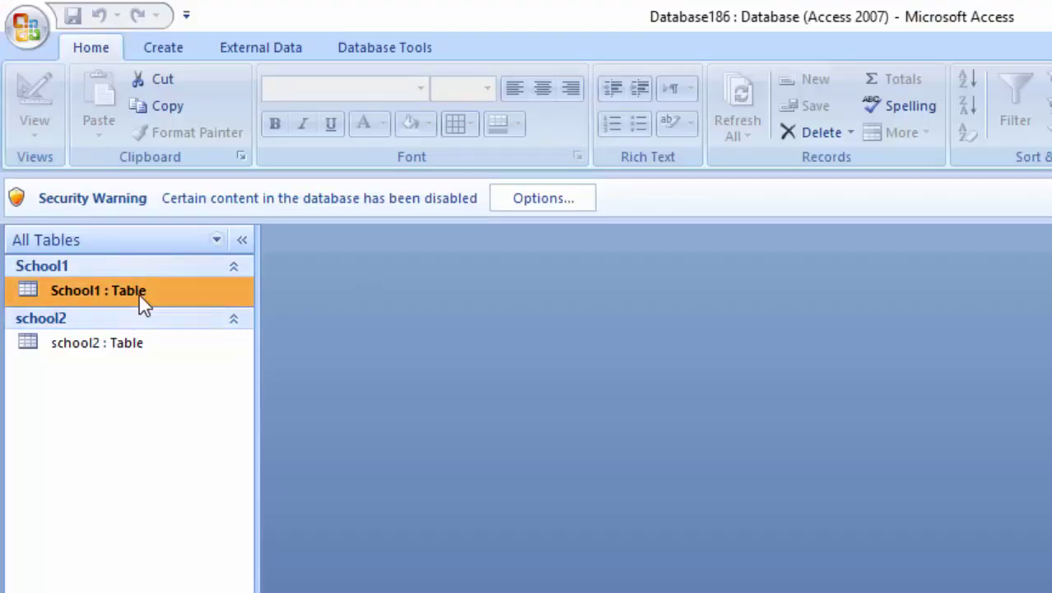
- Open School1, autofit the Student Name column, and expand Ram's linked school2 record
double_click(139, 294)
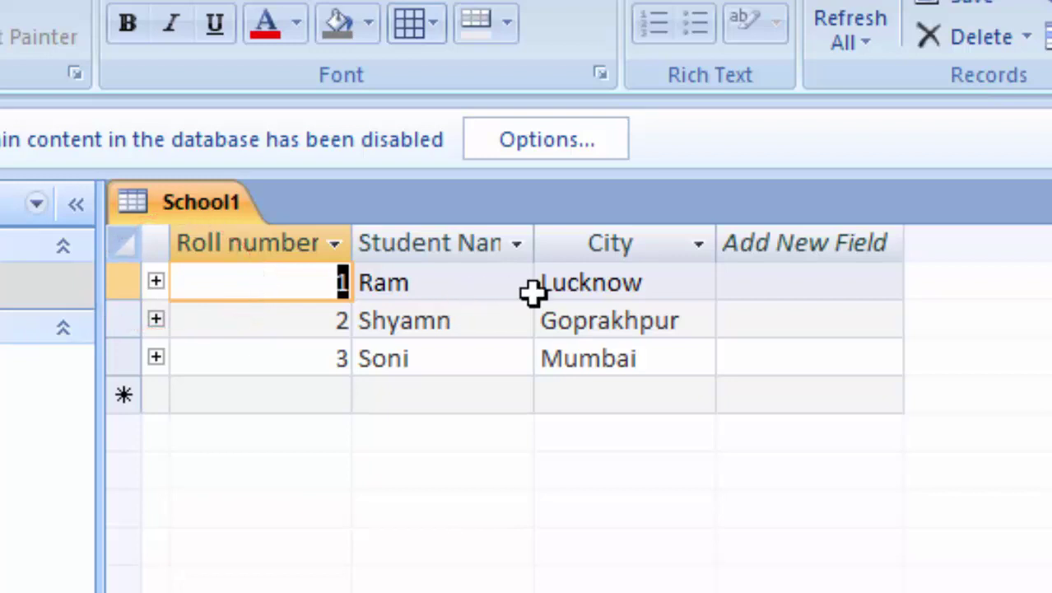
double_click(535, 238)
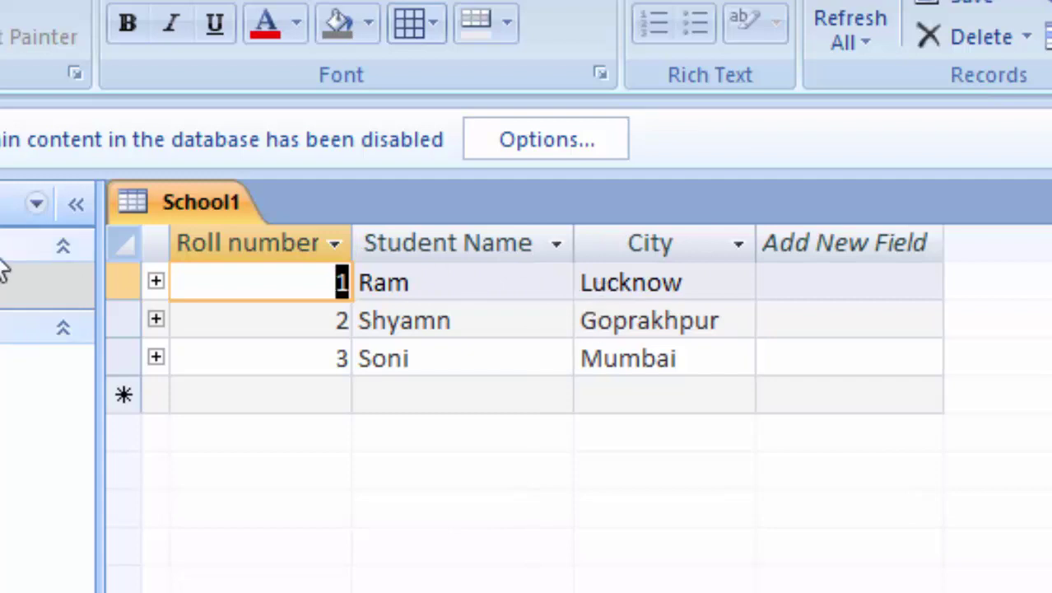
left_click(155, 280)
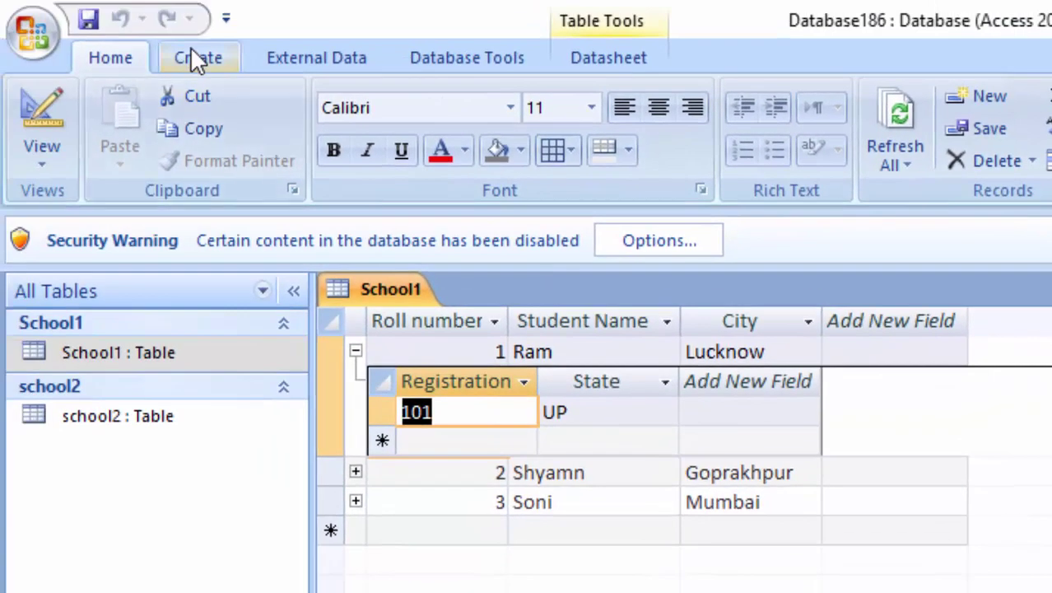
- Create a form from School1 with a school2 subform and select its School1 title
left_click(197, 58)
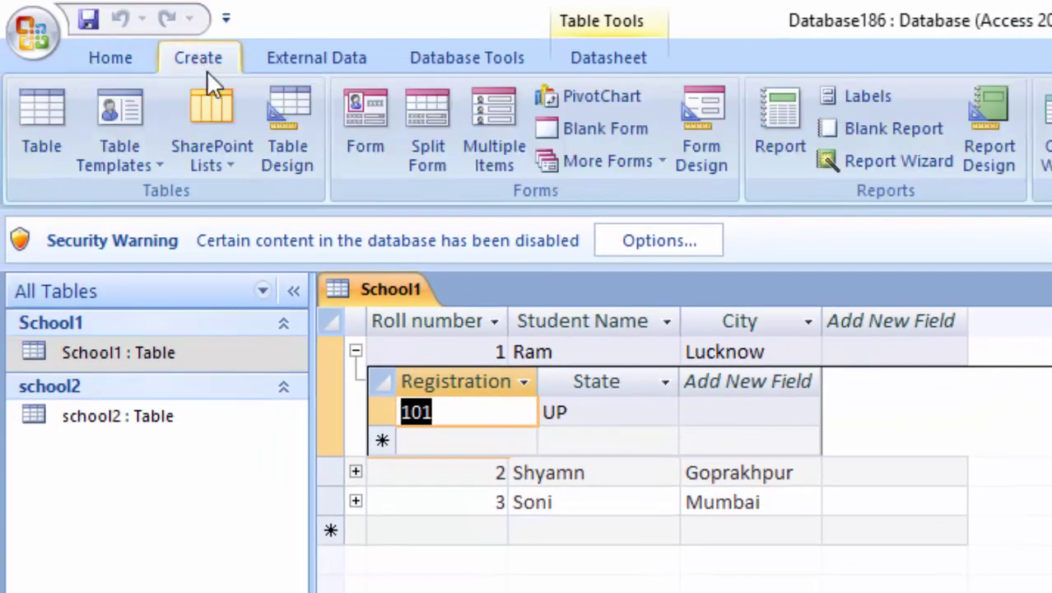
left_click(372, 118)
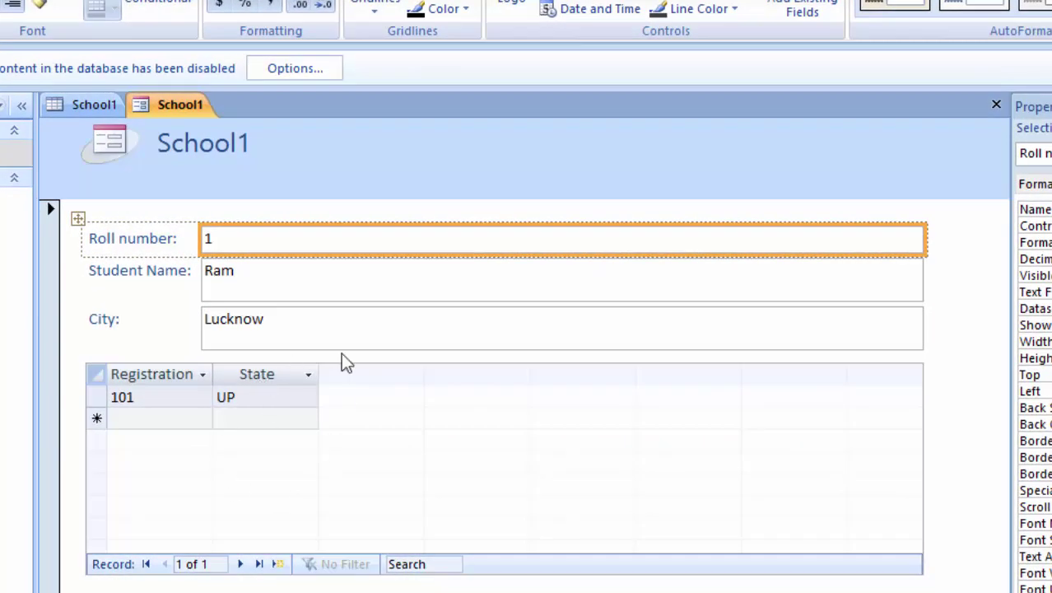
left_click(219, 155)
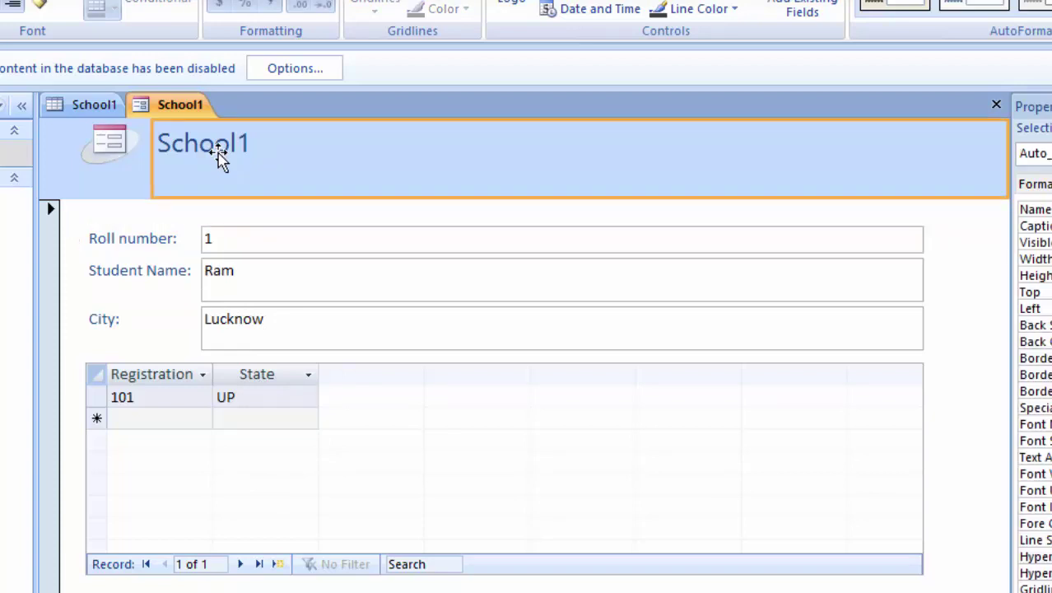